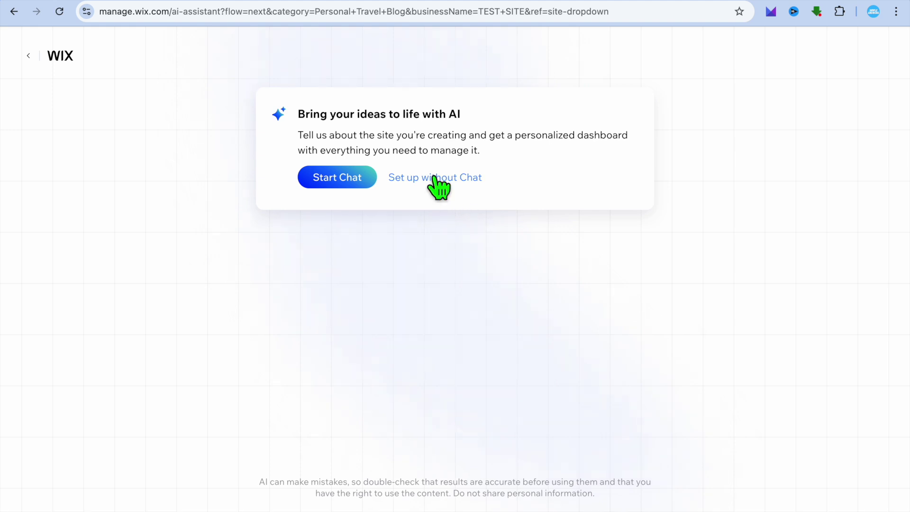
Step: Skip the AI chat so setup asks the website type, with Portfolio prefilled
{"action": "left_click", "coordinate": [435, 179]}
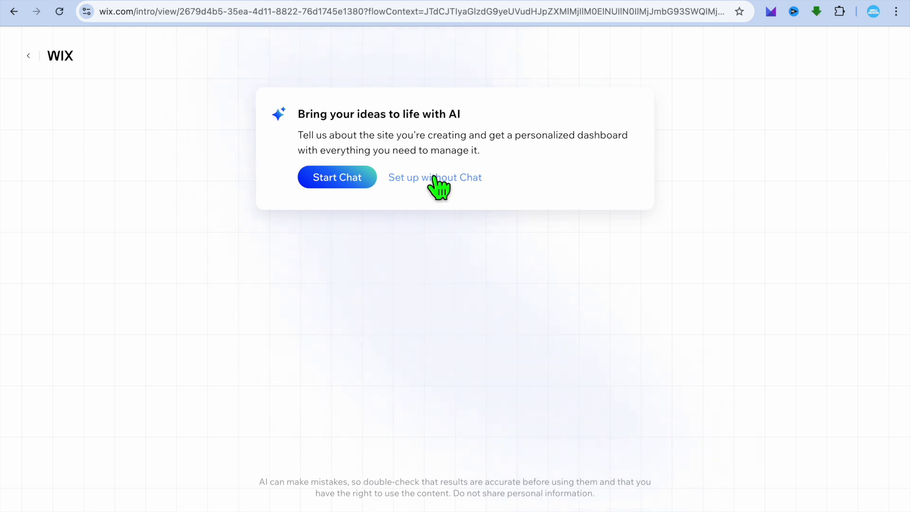
{"action": "left_click", "coordinate": [195, 243]}
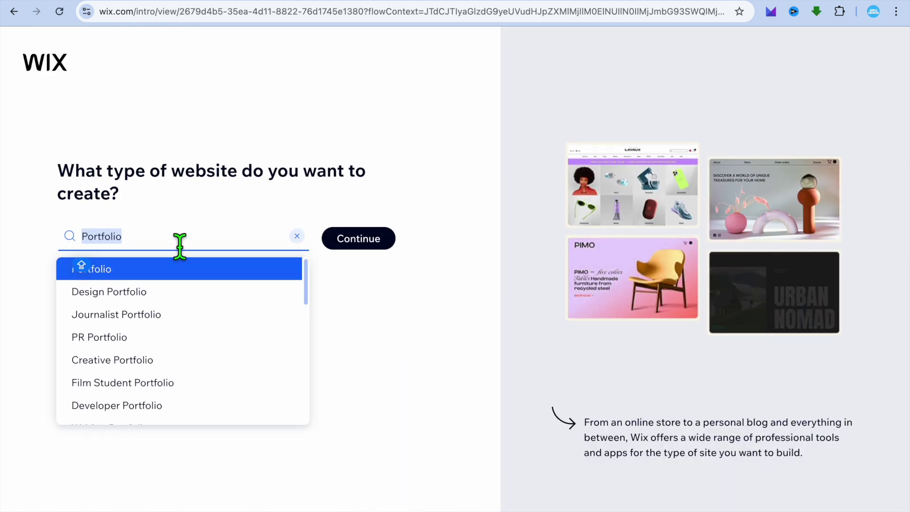
Step: Search 'video po' and submit Video Editor Portfolio as the website type
{"action": "type", "text": "Vl"}
{"action": "type", "text": "DEO"}
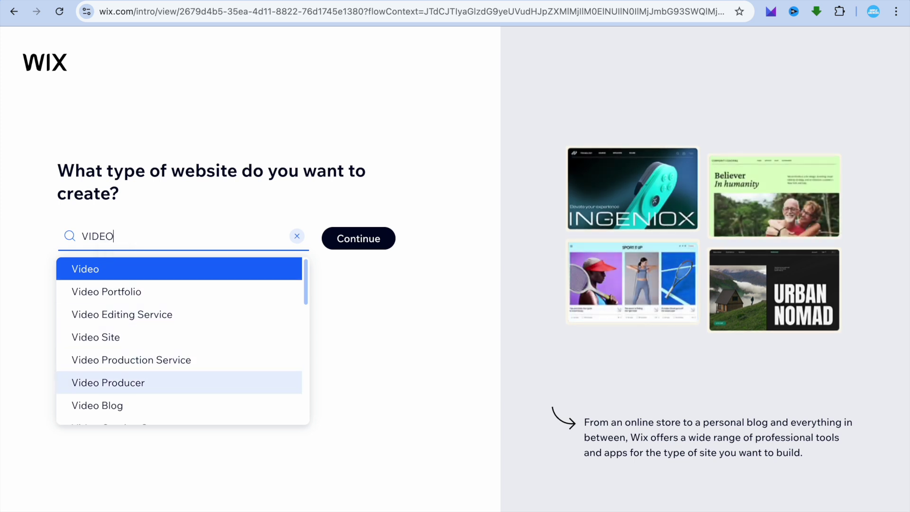
{"action": "scroll", "coordinate": [180, 413], "scroll_direction": "down", "scroll_amount": 1}
{"action": "key", "text": "Down"}
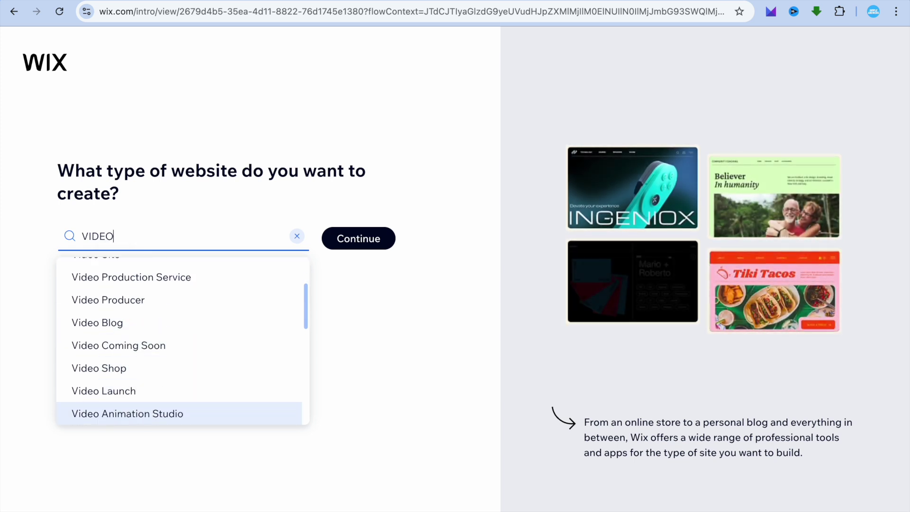
{"action": "key", "text": "Up"}
{"action": "key", "text": "Up"}
{"action": "key", "text": "Up"}
{"action": "key", "text": "Up"}
{"action": "key", "text": "Up"}
{"action": "key", "text": "Up"}
{"action": "key", "text": "Up"}
{"action": "key", "text": "Up"}
{"action": "key", "text": "Up"}
{"action": "key", "text": "Up"}
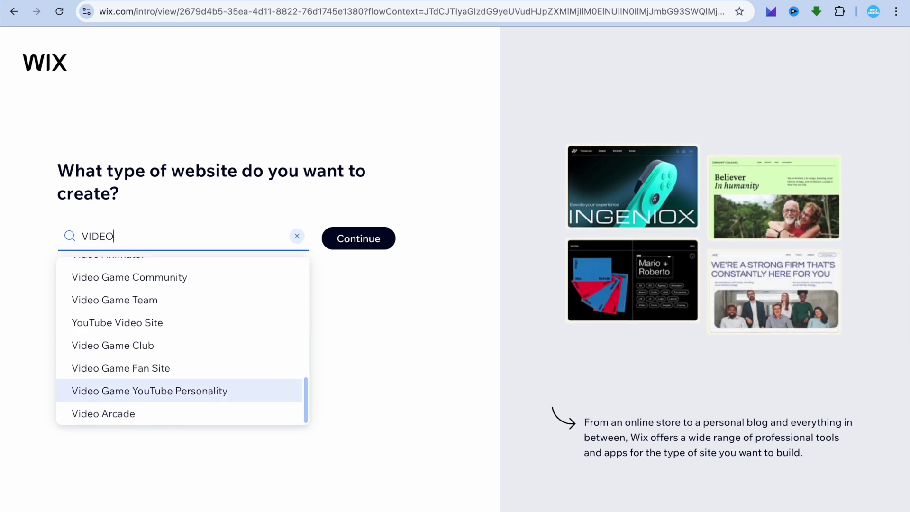
{"action": "key", "text": "Down"}
{"action": "key", "text": "Up"}
{"action": "key", "text": "Up"}
{"action": "key", "text": "Up"}
{"action": "key", "text": "Up"}
{"action": "key", "text": "Up"}
{"action": "key", "text": "Up"}
{"action": "key", "text": "Up"}
{"action": "key", "text": "Up"}
{"action": "key", "text": "Up"}
{"action": "key", "text": "Up"}
{"action": "key", "text": "Up"}
{"action": "key", "text": "Up"}
{"action": "key", "text": "Up"}
{"action": "key", "text": "Up"}
{"action": "key", "text": "Up"}
{"action": "key", "text": "Up"}
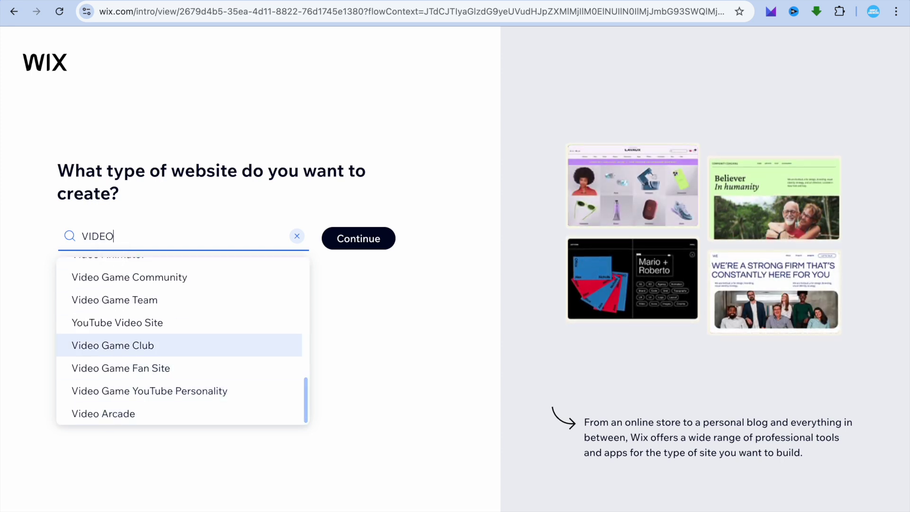
{"action": "key", "text": "Up"}
{"action": "key", "text": "Up"}
{"action": "key", "text": "Up"}
{"action": "key", "text": "Up"}
{"action": "key", "text": "Up"}
{"action": "key", "text": "Up"}
{"action": "key", "text": "Up"}
{"action": "key", "text": "Up"}
{"action": "key", "text": "Up"}
{"action": "key", "text": "Up"}
{"action": "key", "text": "Up"}
{"action": "key", "text": "Up"}
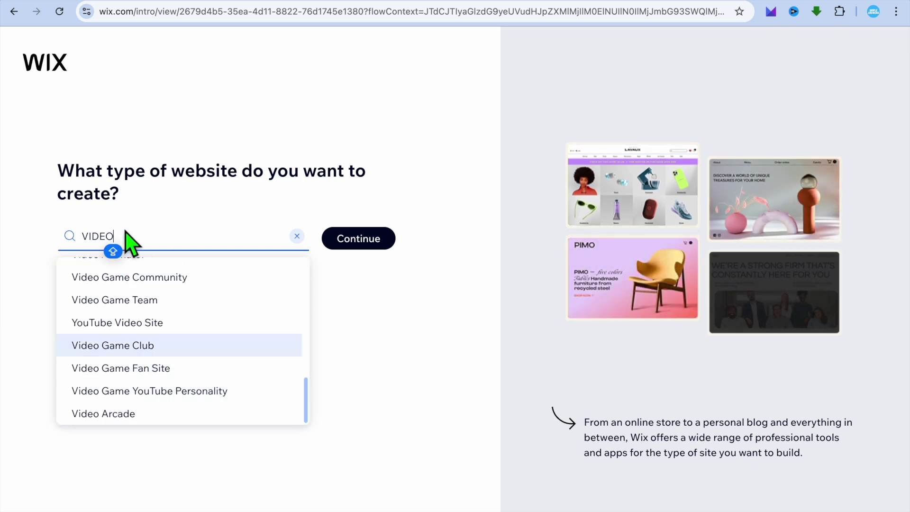
{"action": "type", "text": "PO"}
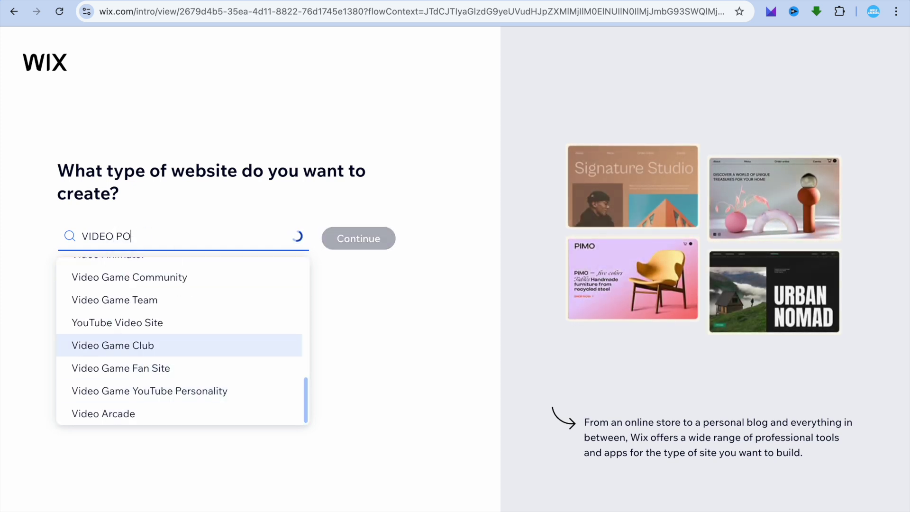
{"action": "scroll", "coordinate": [144, 311], "scroll_direction": "up", "scroll_amount": 8}
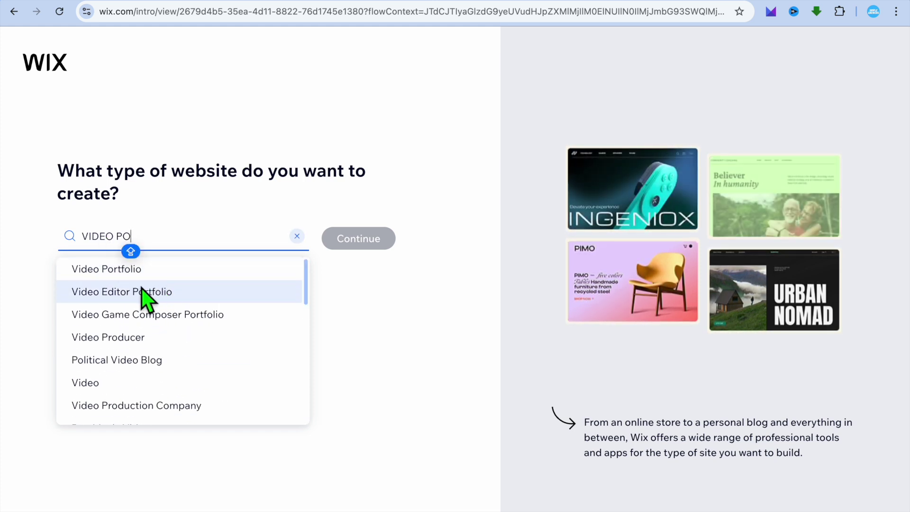
{"action": "left_click", "coordinate": [155, 296]}
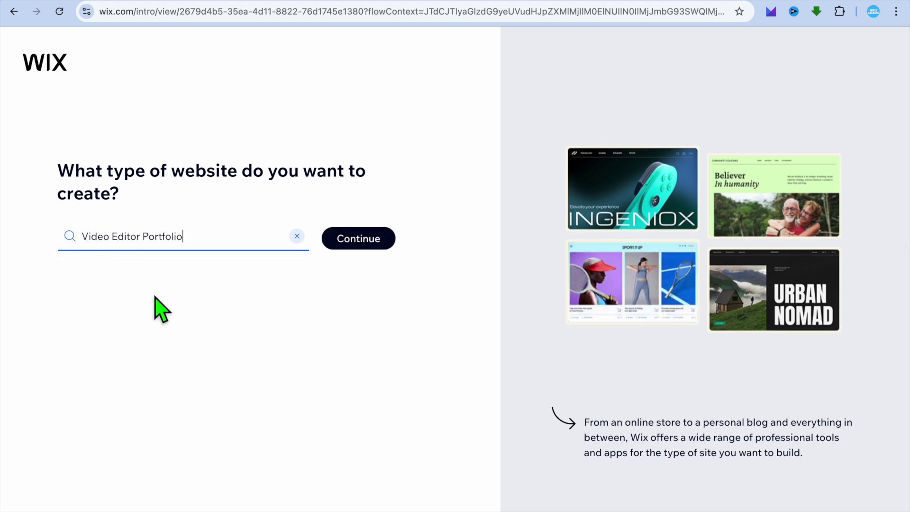
{"action": "left_click", "coordinate": [365, 244]}
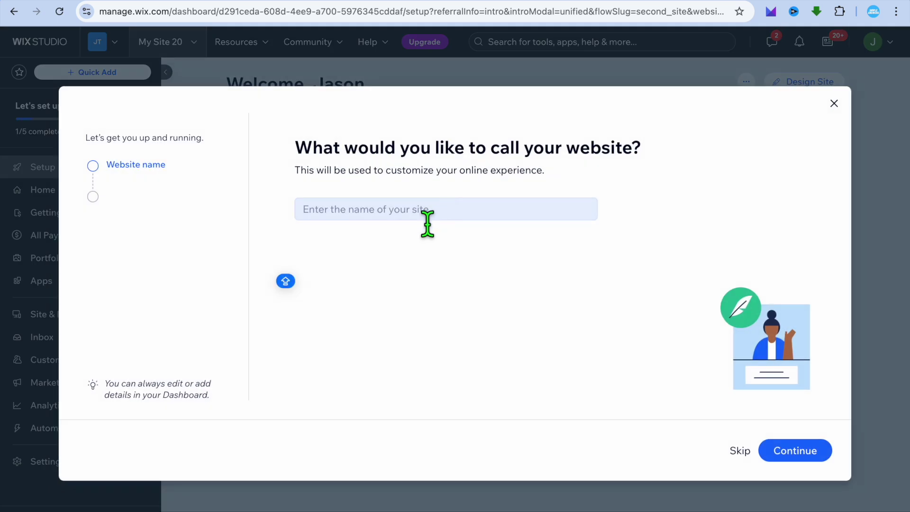
Step: Name the website 'SIMPLE ANSWERS' and continue past the naming step
{"action": "left_click", "coordinate": [417, 219]}
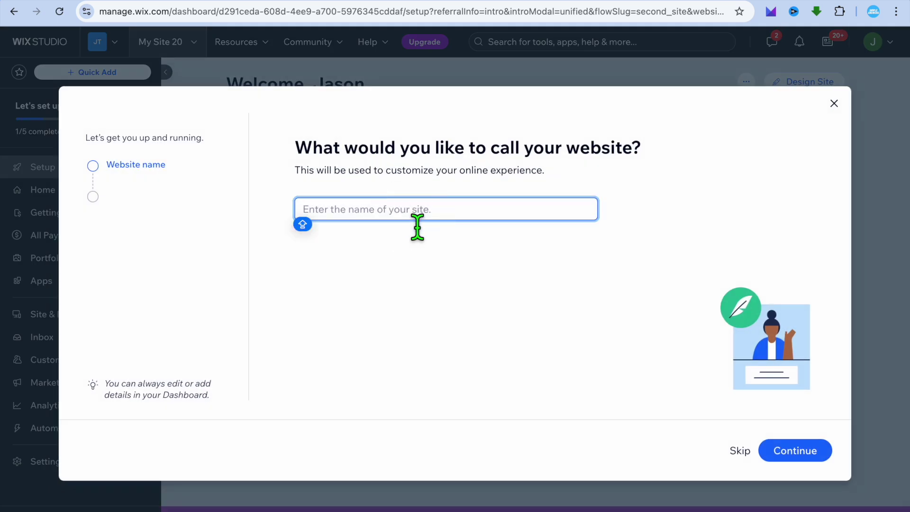
{"action": "type", "text": "SlMP"}
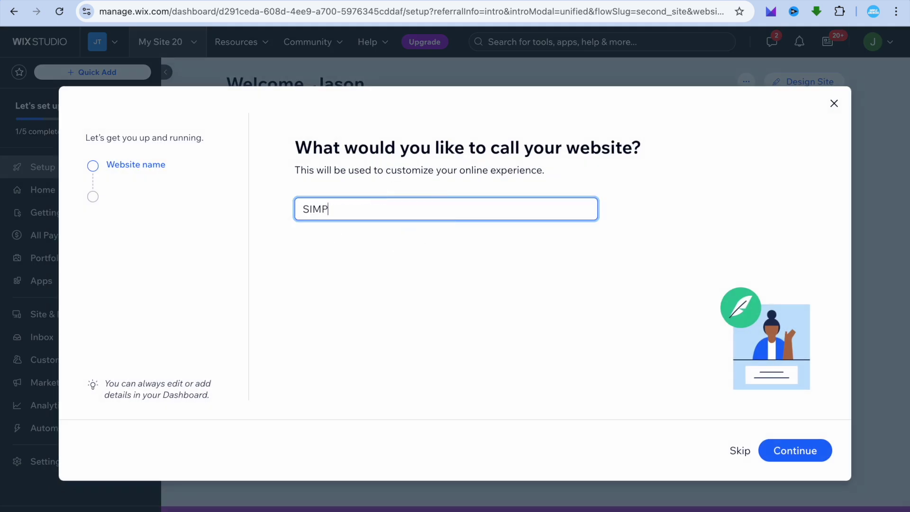
{"action": "type", "text": "LE ANSWERS"}
{"action": "left_click", "coordinate": [802, 459]}
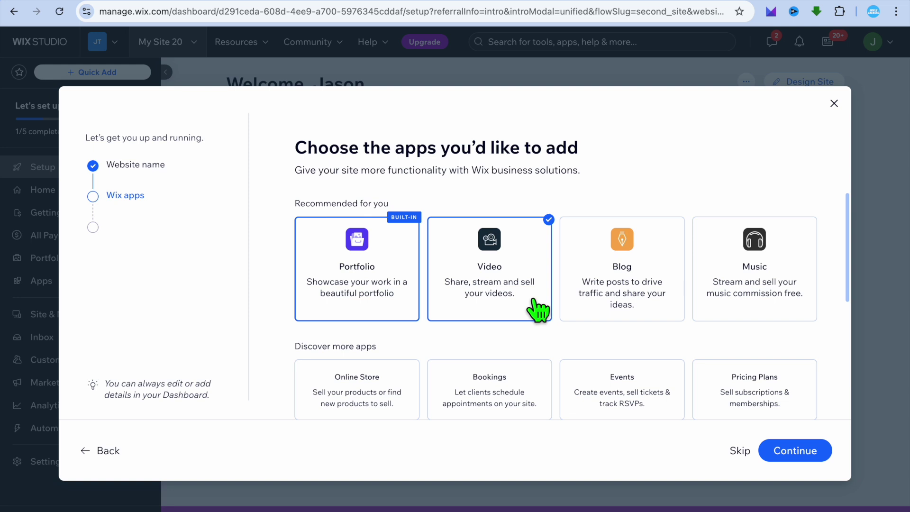
Step: Add the Blog app alongside Video and Portfolio, review the other apps, and confirm
{"action": "left_click", "coordinate": [646, 290]}
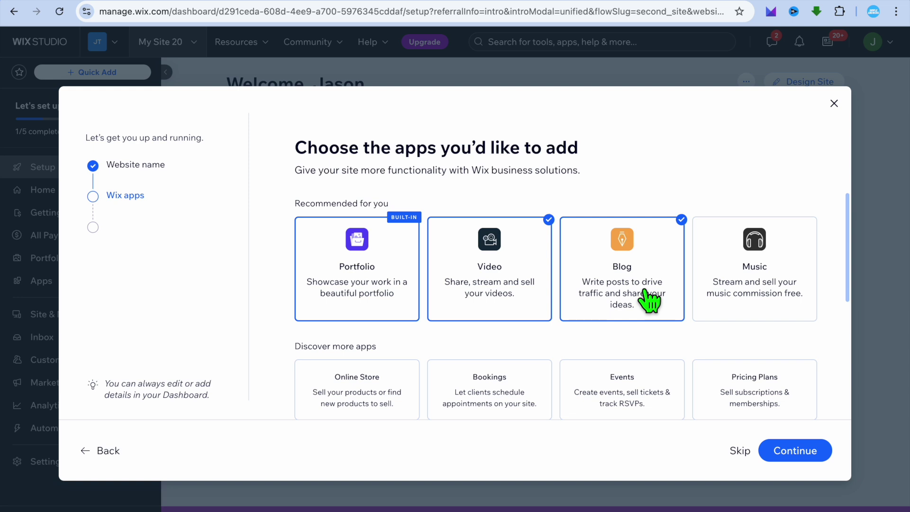
{"action": "scroll", "coordinate": [763, 305], "scroll_direction": "down", "scroll_amount": 3}
{"action": "scroll", "coordinate": [767, 303], "scroll_direction": "down", "scroll_amount": 4}
{"action": "scroll", "coordinate": [768, 303], "scroll_direction": "up", "scroll_amount": 3}
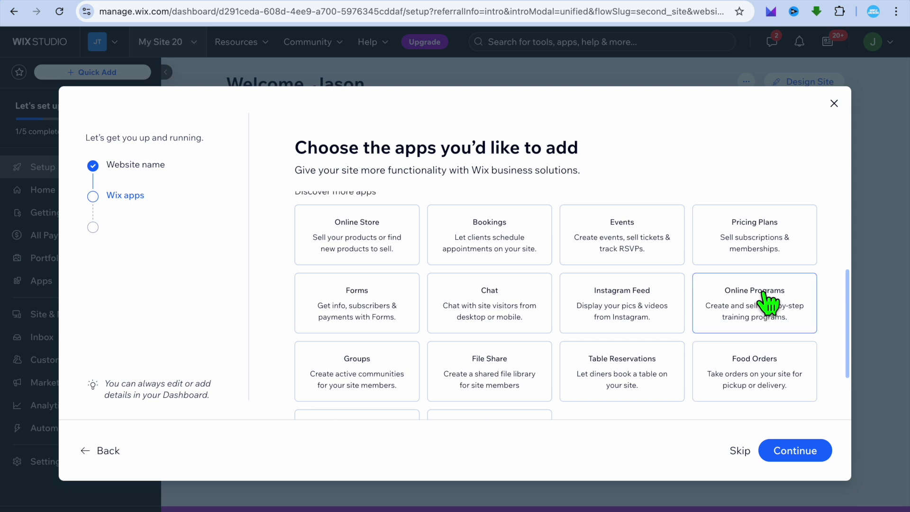
{"action": "scroll", "coordinate": [561, 266], "scroll_direction": "down", "scroll_amount": 1}
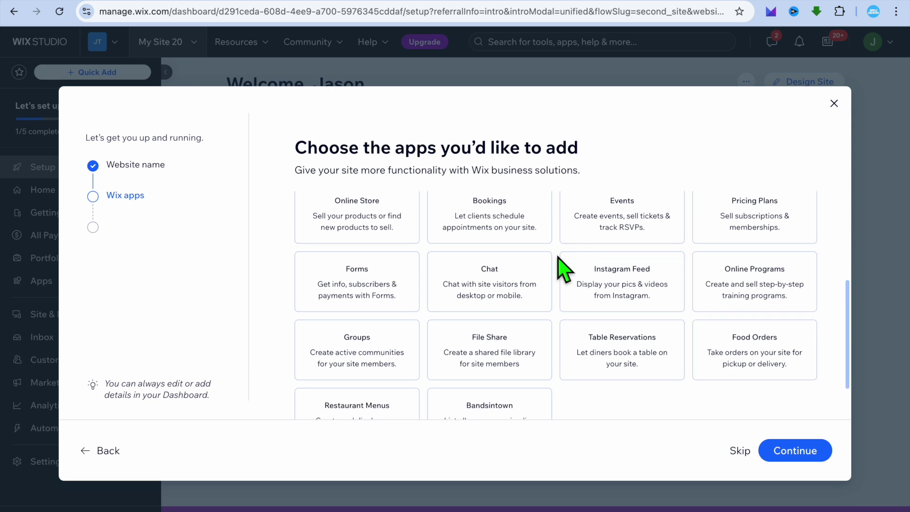
{"action": "scroll", "coordinate": [561, 267], "scroll_direction": "down", "scroll_amount": 2}
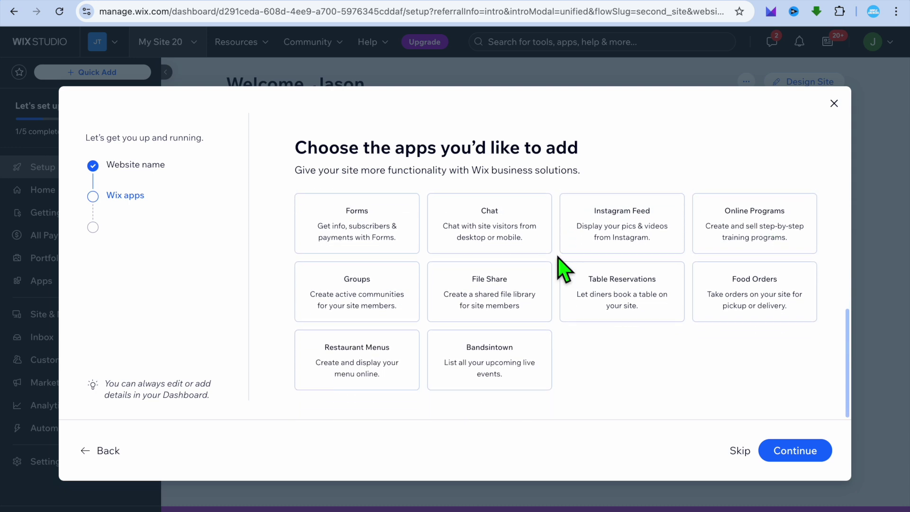
{"action": "left_click", "coordinate": [802, 450]}
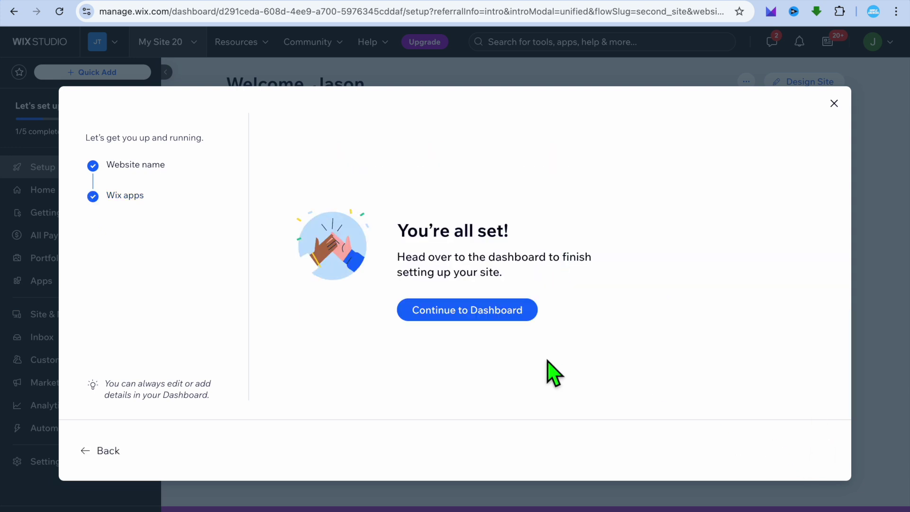
Step: From the dashboard, open Video Library > Videos and choose Upload Videos from Computer
{"action": "left_click", "coordinate": [477, 316]}
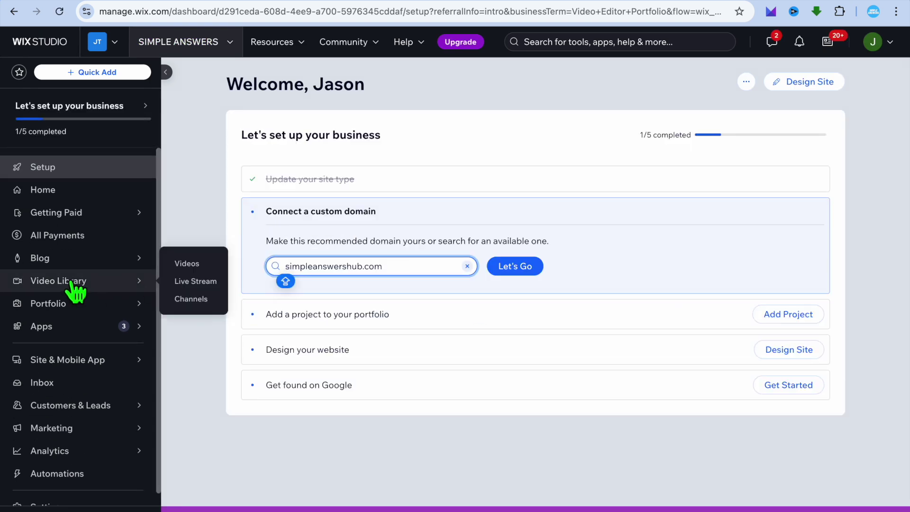
{"action": "left_click", "coordinate": [52, 281]}
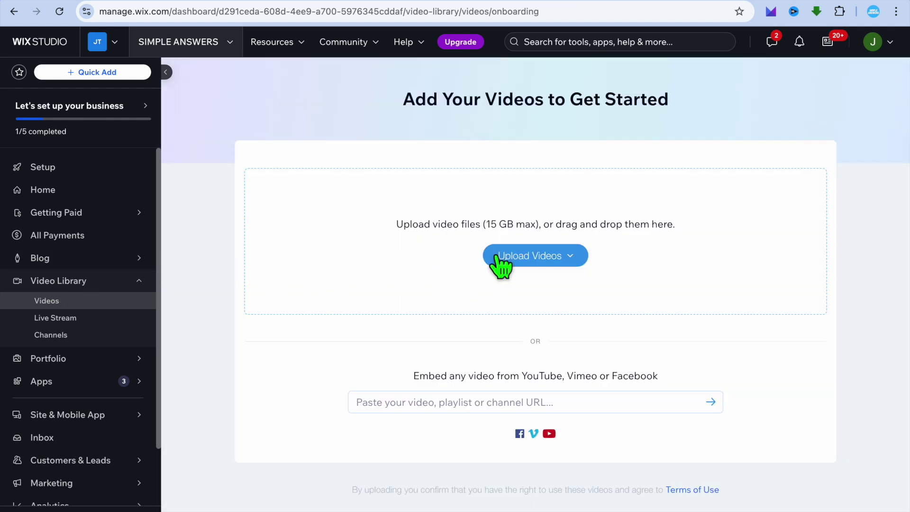
{"action": "left_click", "coordinate": [538, 256]}
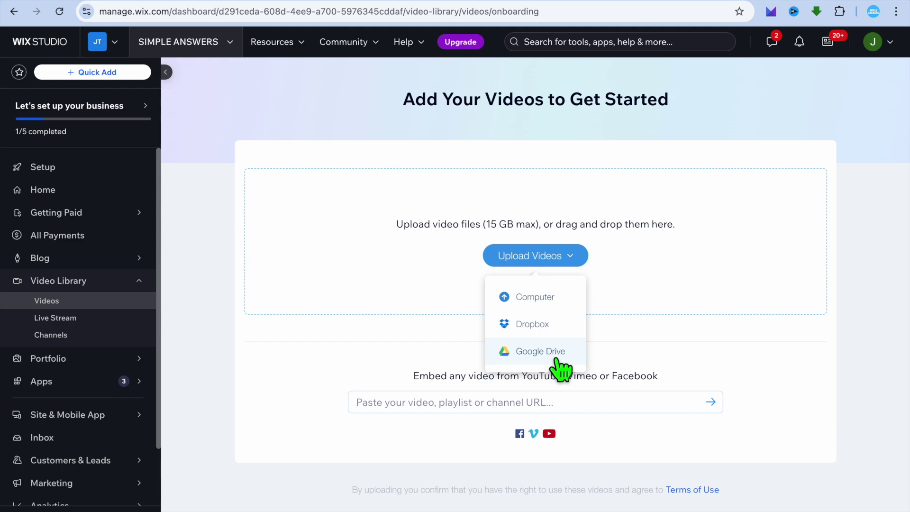
{"action": "left_click", "coordinate": [543, 299]}
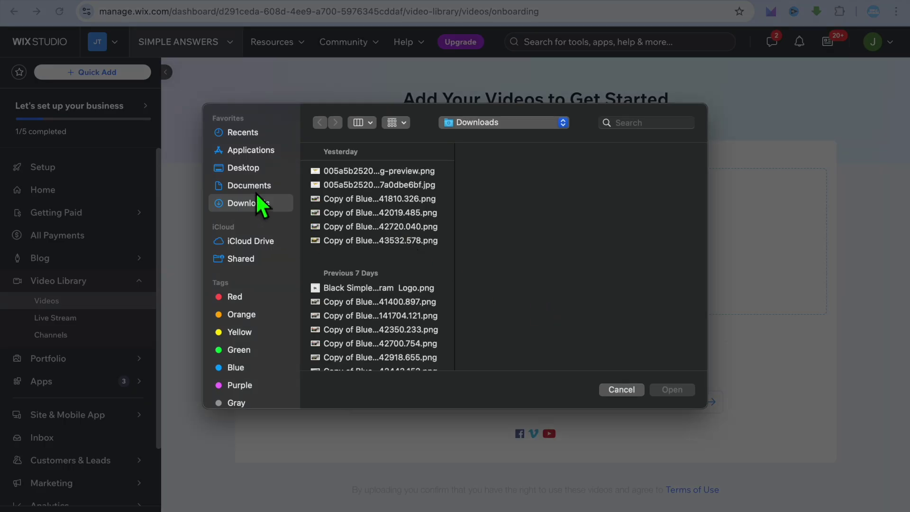
Step: Upload 'how to add loyalty program in wix .mp4' from the Desktop's untitled folder
{"action": "left_click", "coordinate": [246, 169]}
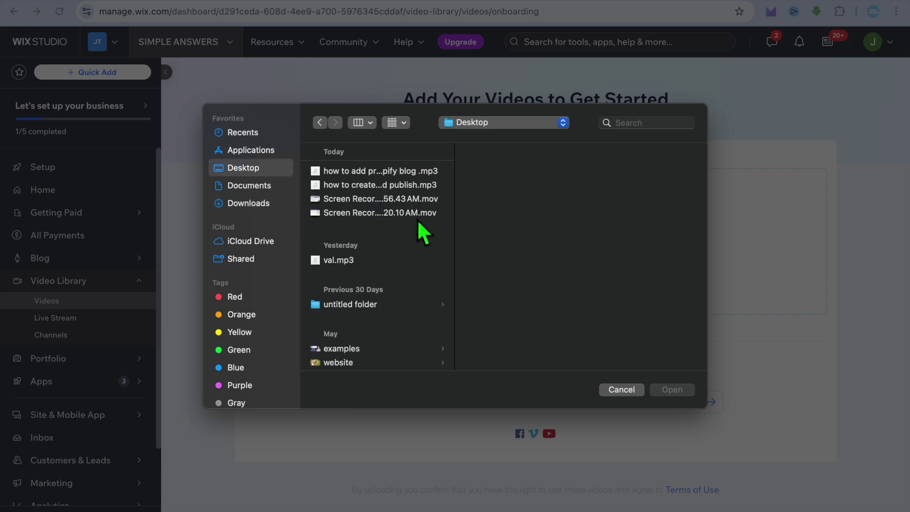
{"action": "left_click", "coordinate": [374, 303]}
{"action": "left_click", "coordinate": [545, 171]}
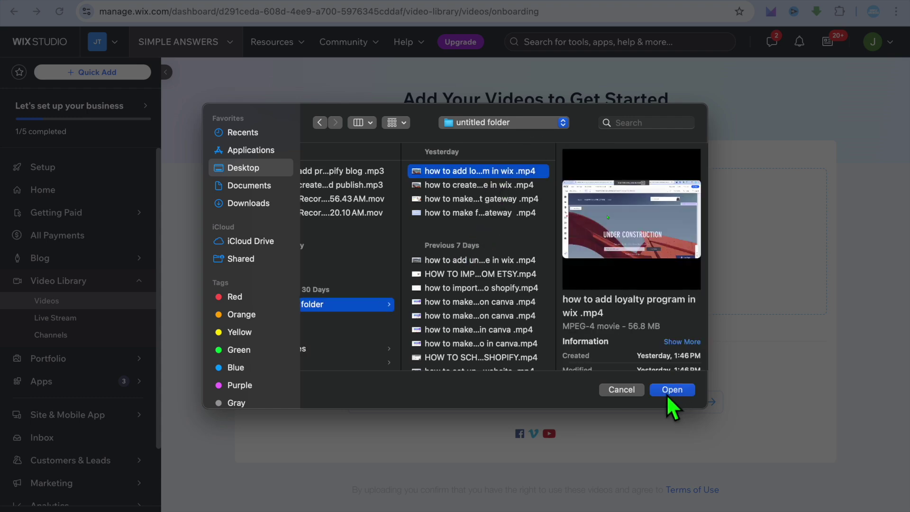
{"action": "left_click", "coordinate": [668, 391]}
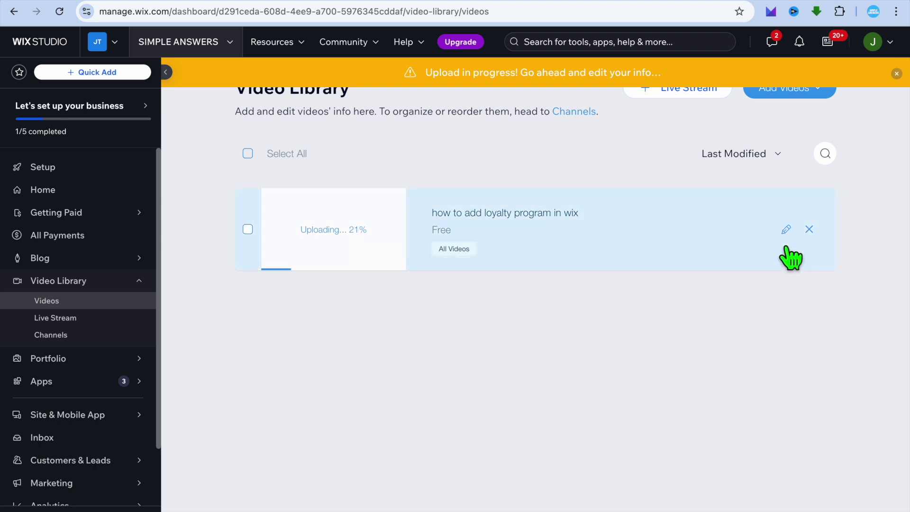
Step: In the video's details, keep viewing set to Anyone can watch and downloads off
{"action": "left_click", "coordinate": [786, 230]}
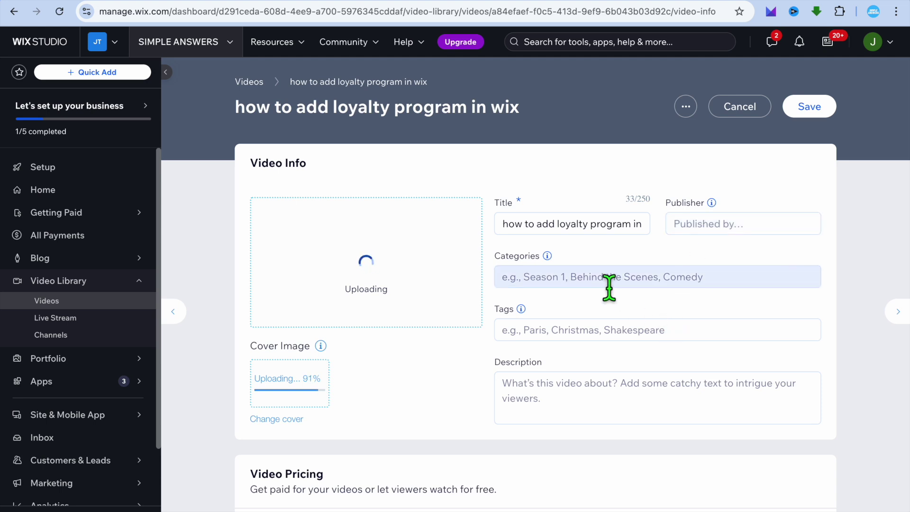
{"action": "scroll", "coordinate": [609, 288], "scroll_direction": "down", "scroll_amount": 1}
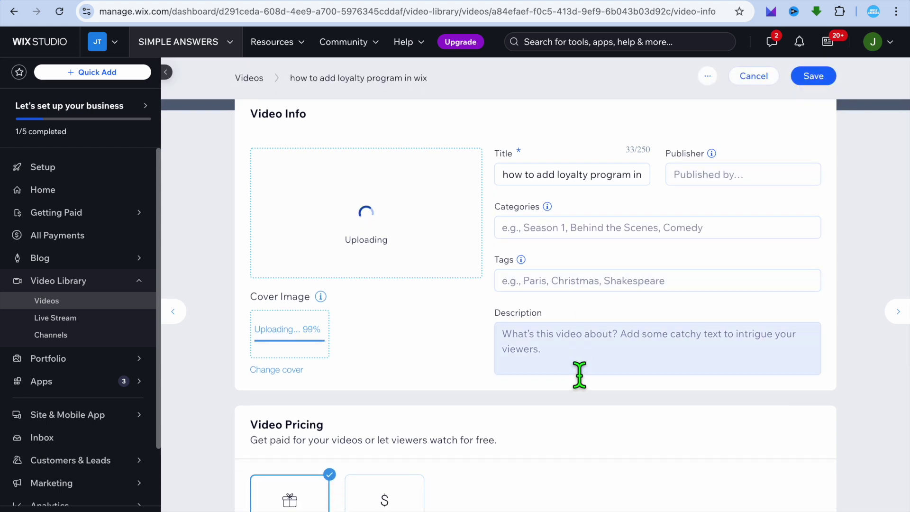
{"action": "scroll", "coordinate": [579, 375], "scroll_direction": "down", "scroll_amount": 5}
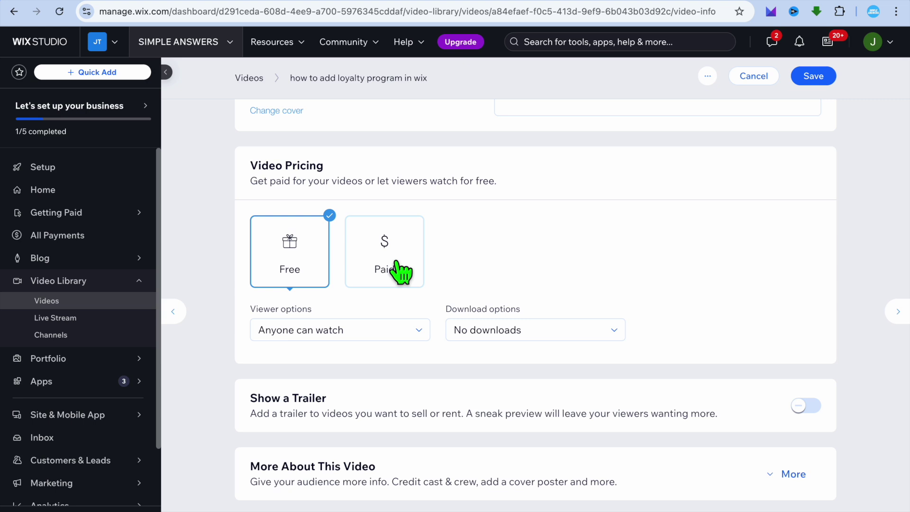
{"action": "scroll", "coordinate": [400, 271], "scroll_direction": "down", "scroll_amount": 3}
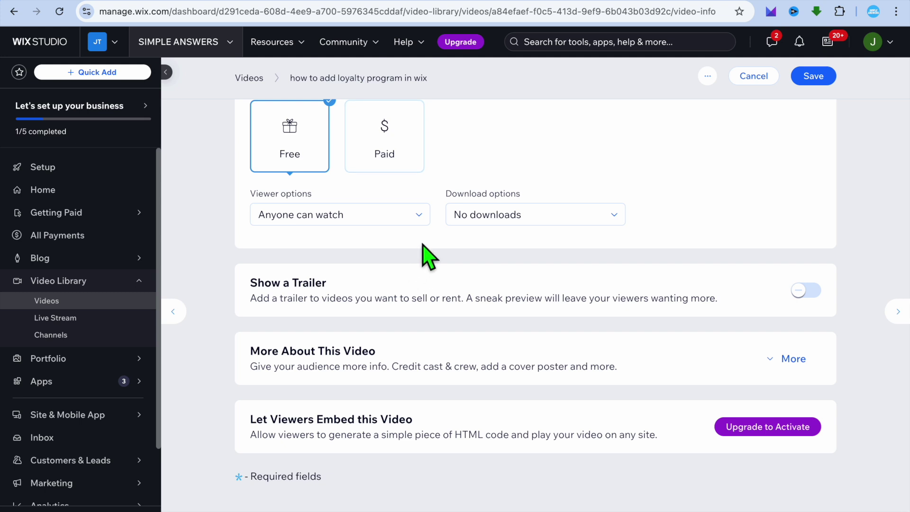
{"action": "left_click", "coordinate": [425, 218]}
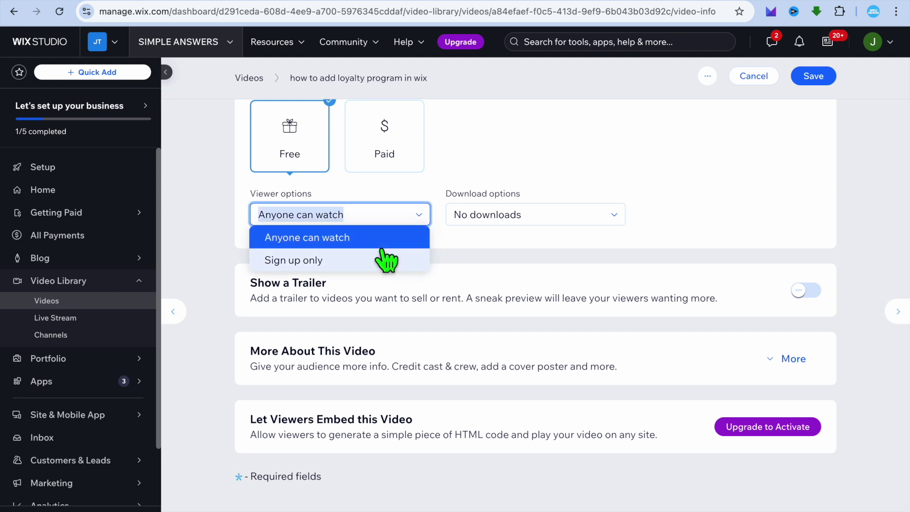
{"action": "left_click", "coordinate": [456, 258]}
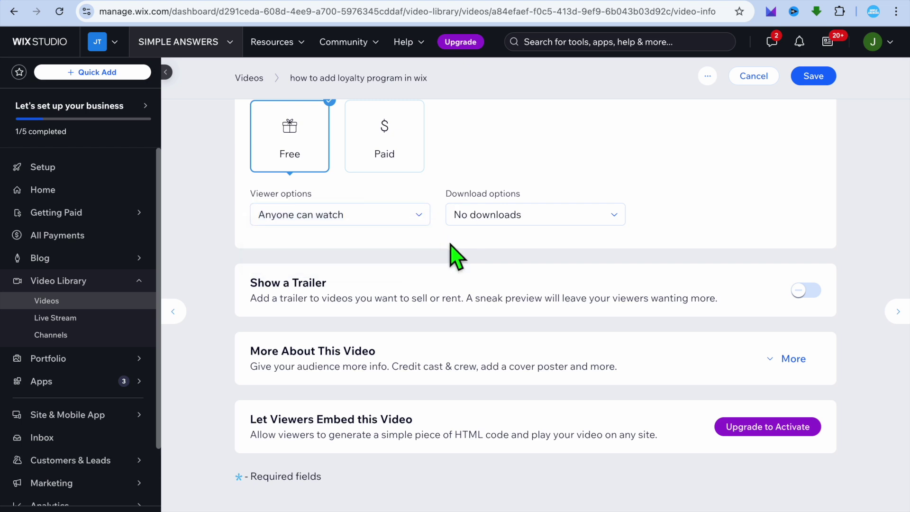
{"action": "left_click", "coordinate": [573, 214]}
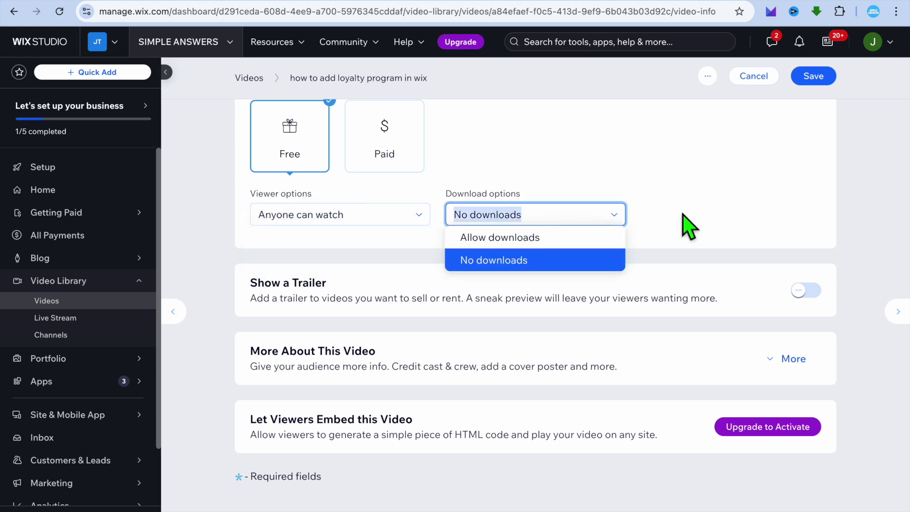
{"action": "left_click", "coordinate": [664, 260]}
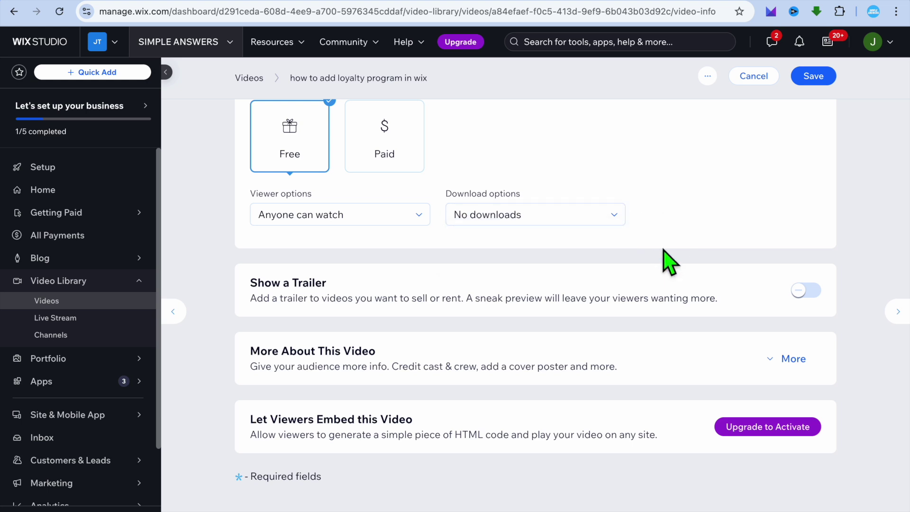
Step: Go to the Portfolio projects page from the sidebar
{"action": "scroll", "coordinate": [668, 262], "scroll_direction": "up", "scroll_amount": 10}
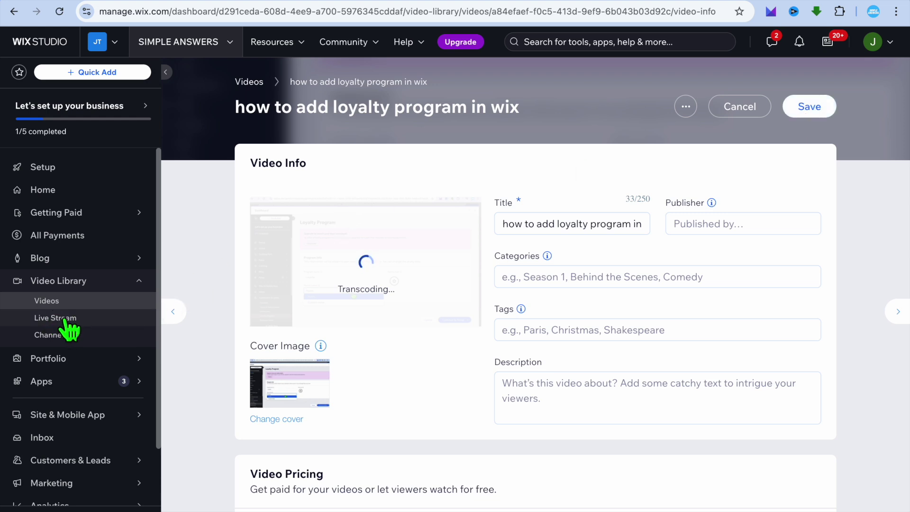
{"action": "mouse_move", "coordinate": [98, 376]}
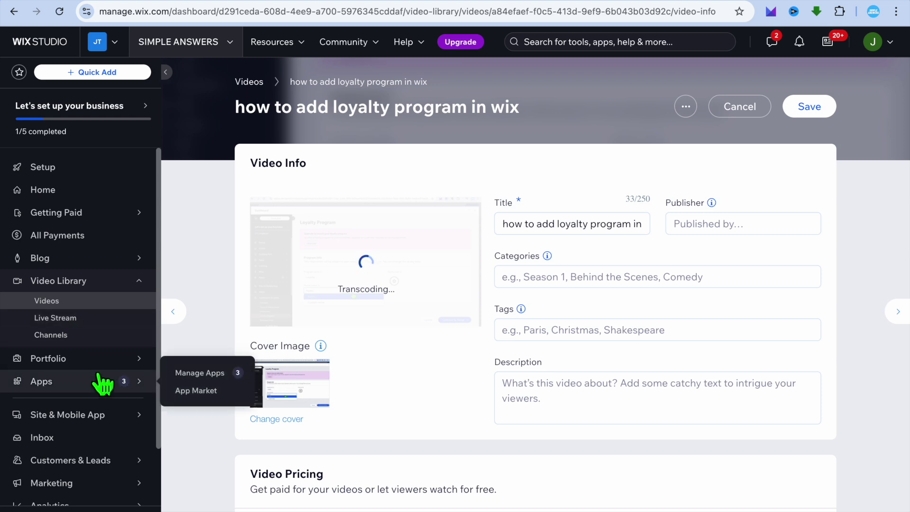
{"action": "left_click", "coordinate": [52, 365]}
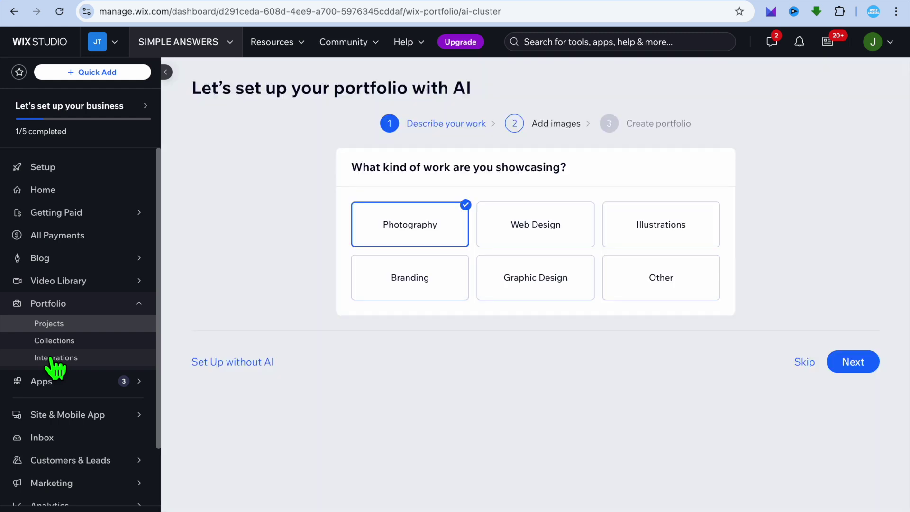
Step: Skip the AI portfolio setup, step through and close the new-project wizard, then return to Setup
{"action": "left_click", "coordinate": [247, 362]}
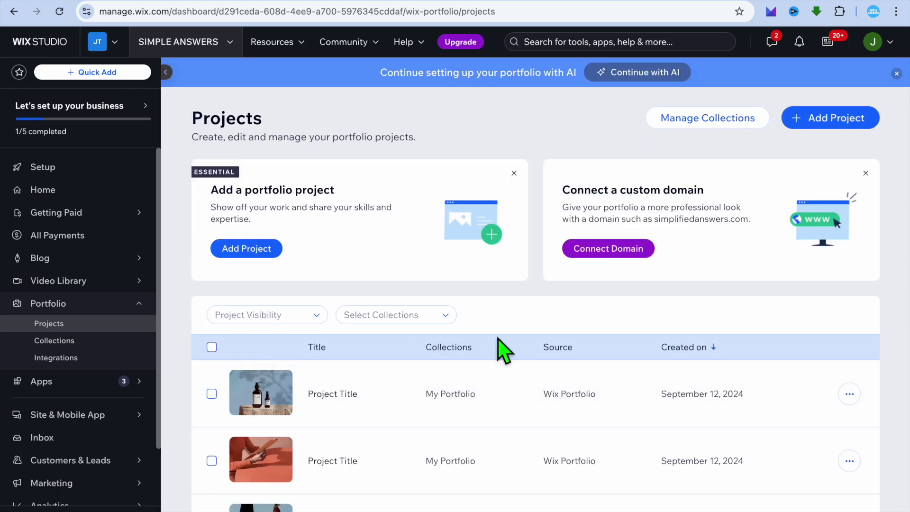
{"action": "left_click", "coordinate": [841, 118]}
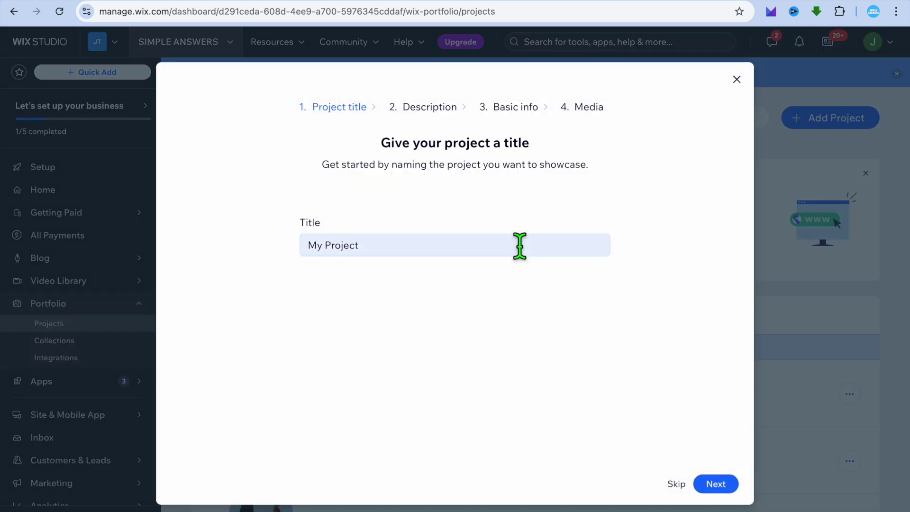
{"action": "left_click", "coordinate": [716, 483]}
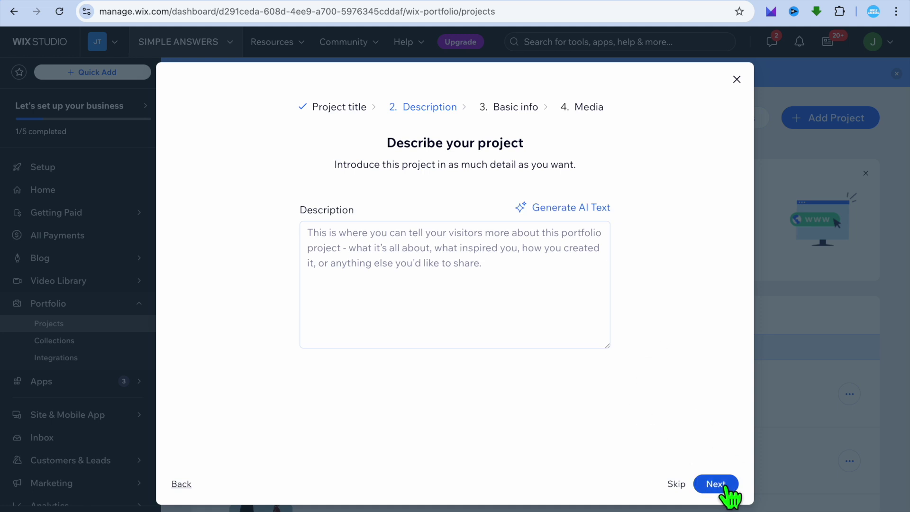
{"action": "left_click", "coordinate": [720, 483]}
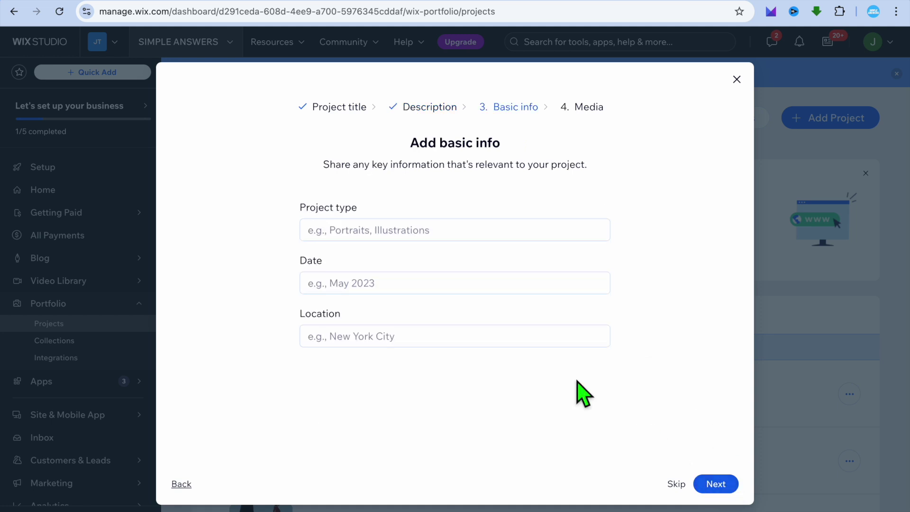
{"action": "left_click", "coordinate": [720, 483]}
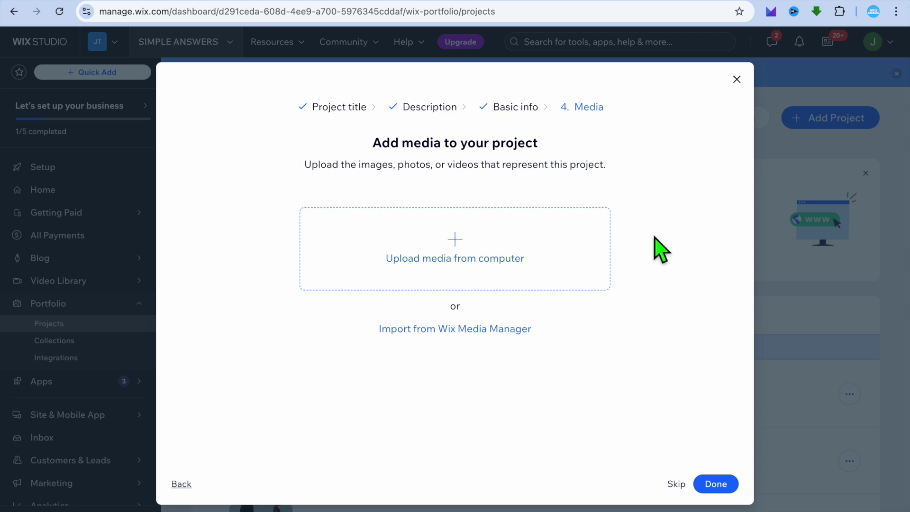
{"action": "left_click", "coordinate": [736, 79]}
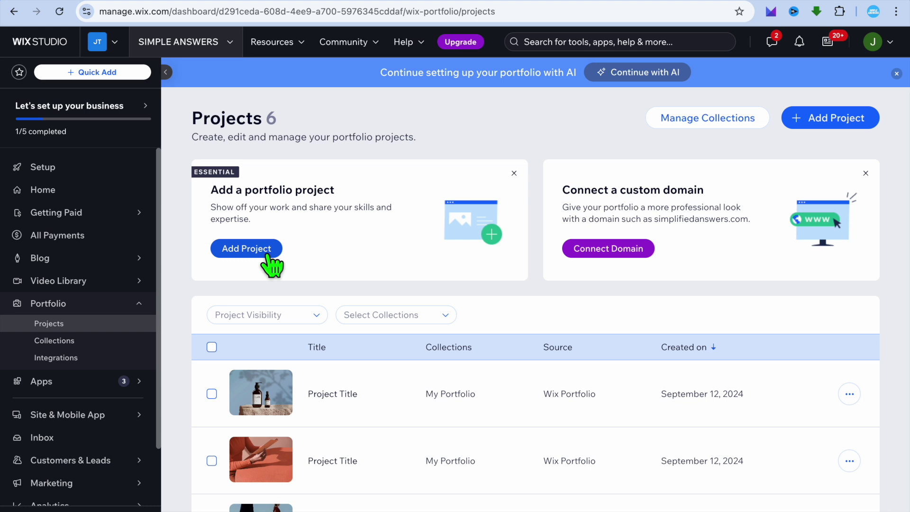
{"action": "left_click", "coordinate": [66, 171]}
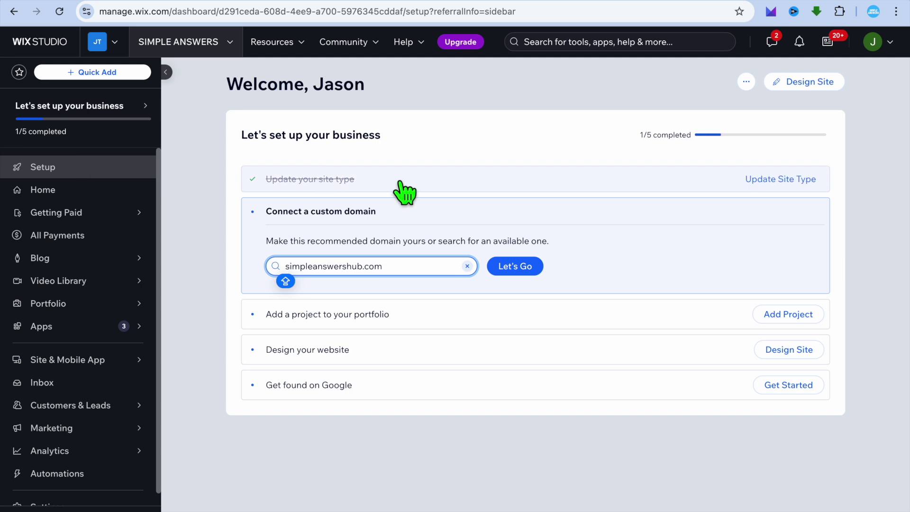
Step: Choose Design Site > Pick a Template and open the second Videographer template for editing
{"action": "left_click", "coordinate": [806, 84]}
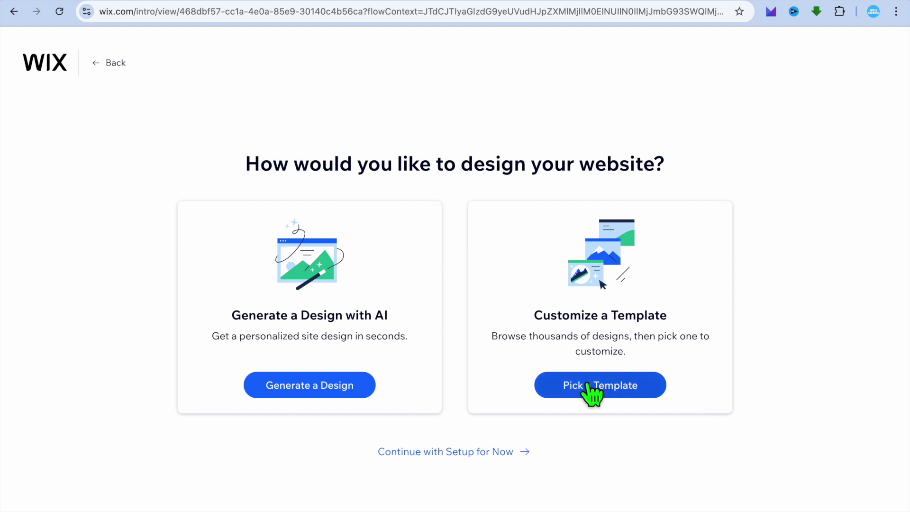
{"action": "left_click", "coordinate": [595, 385]}
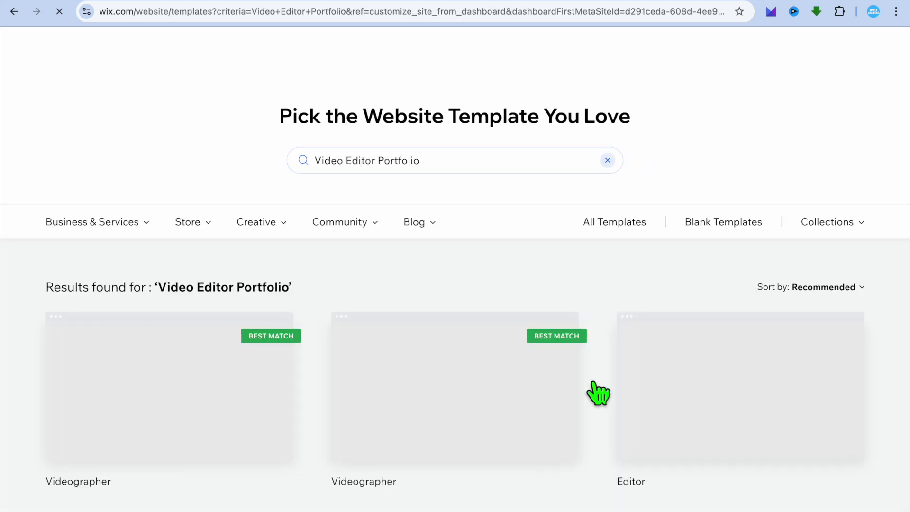
{"action": "scroll", "coordinate": [372, 280], "scroll_direction": "down", "scroll_amount": 5}
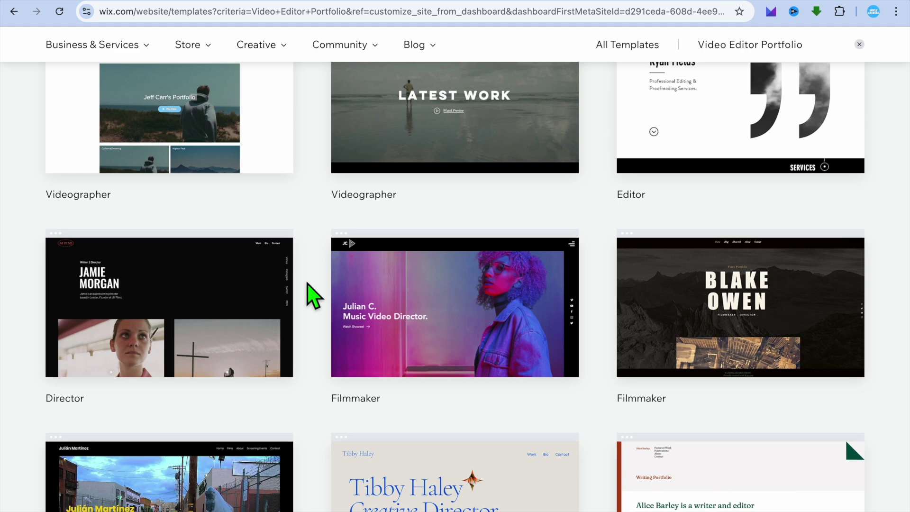
{"action": "scroll", "coordinate": [313, 296], "scroll_direction": "down", "scroll_amount": 3}
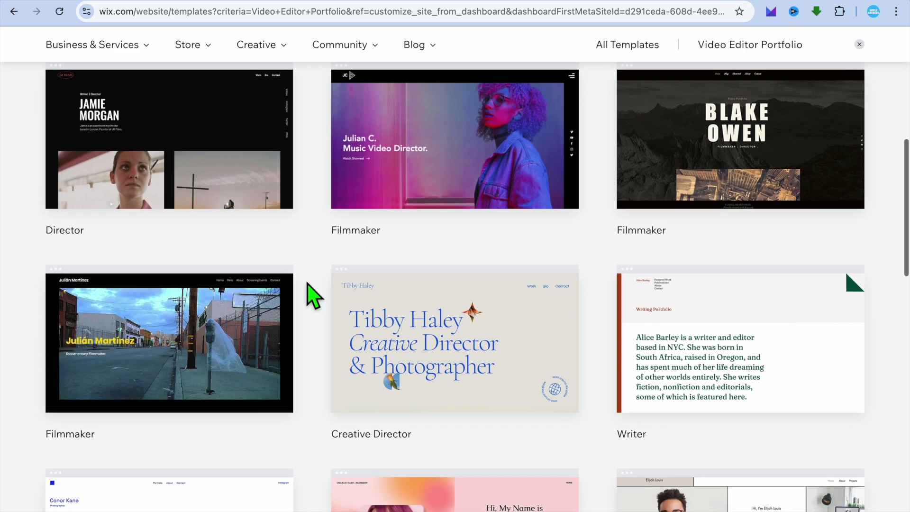
{"action": "scroll", "coordinate": [314, 296], "scroll_direction": "down", "scroll_amount": 3}
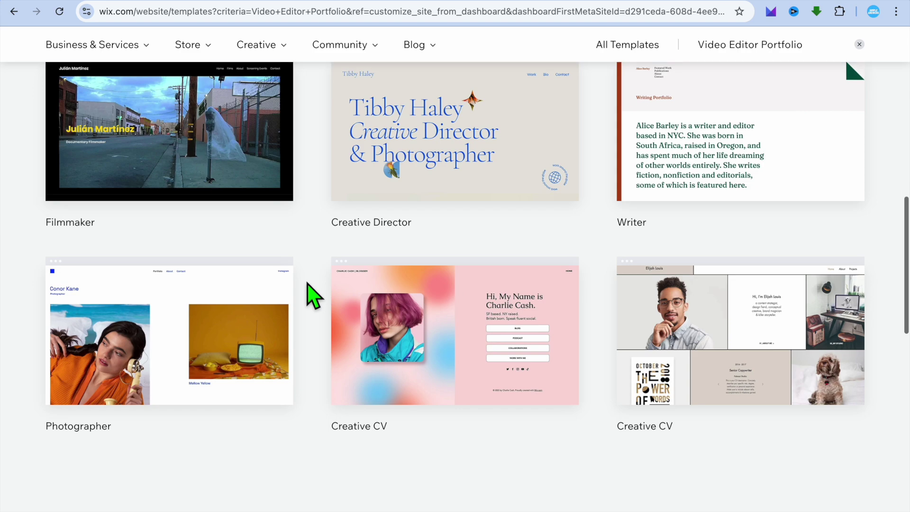
{"action": "scroll", "coordinate": [314, 296], "scroll_direction": "up", "scroll_amount": 3}
{"action": "scroll", "coordinate": [314, 296], "scroll_direction": "up", "scroll_amount": 10}
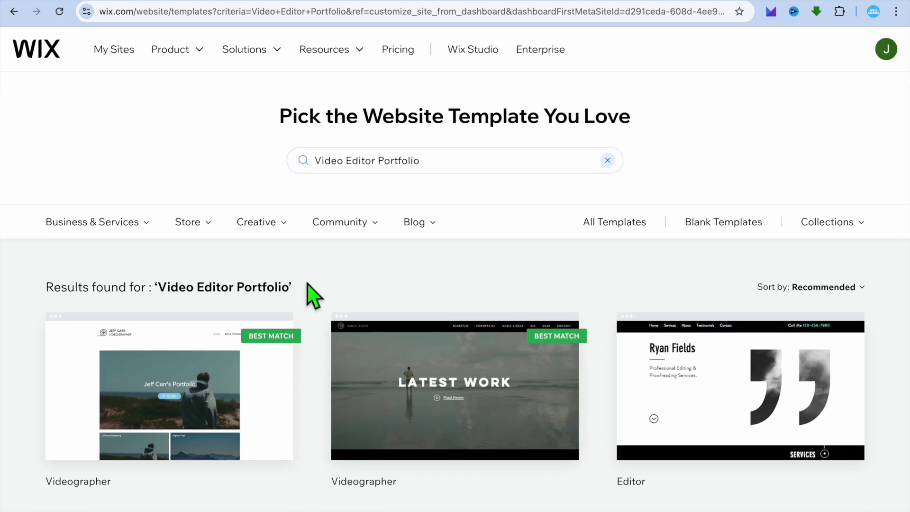
{"action": "mouse_move", "coordinate": [419, 365]}
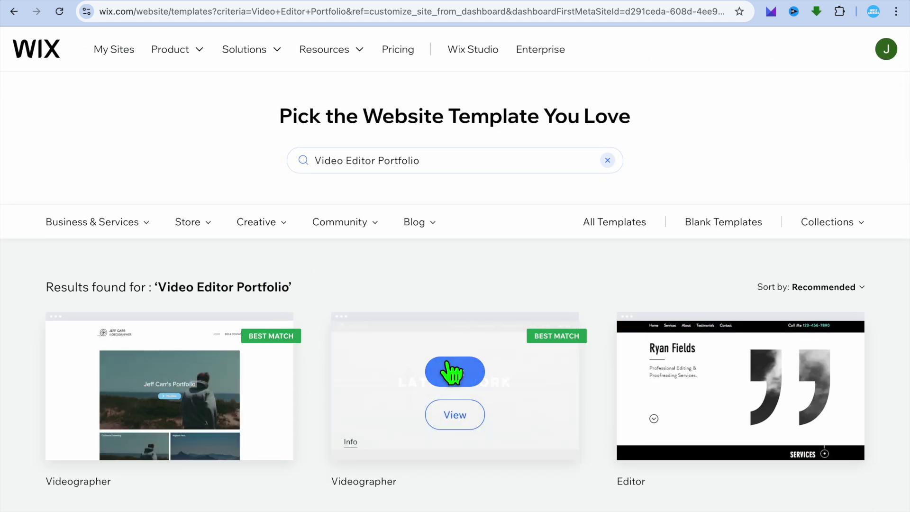
{"action": "left_click", "coordinate": [469, 372]}
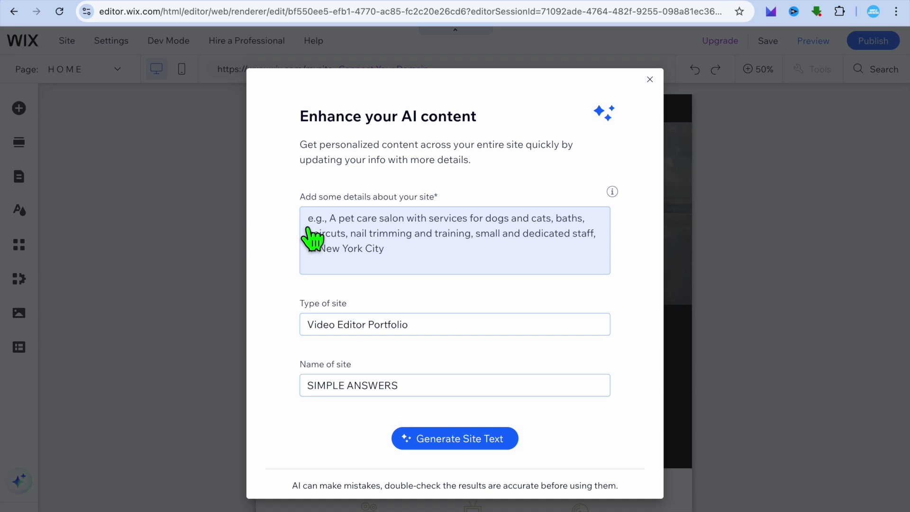
Step: Dismiss the AI content prompt and view the template's HOME page at 100%
{"action": "left_click", "coordinate": [332, 228]}
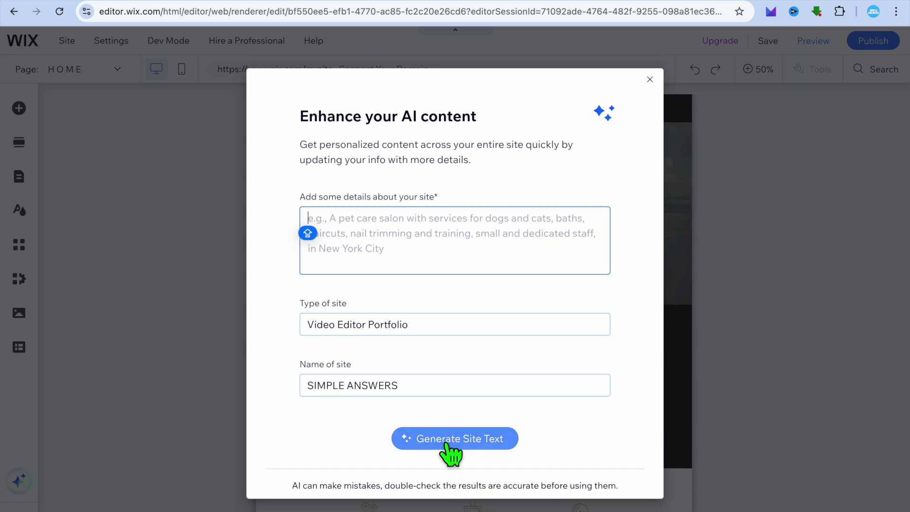
{"action": "left_click", "coordinate": [650, 81]}
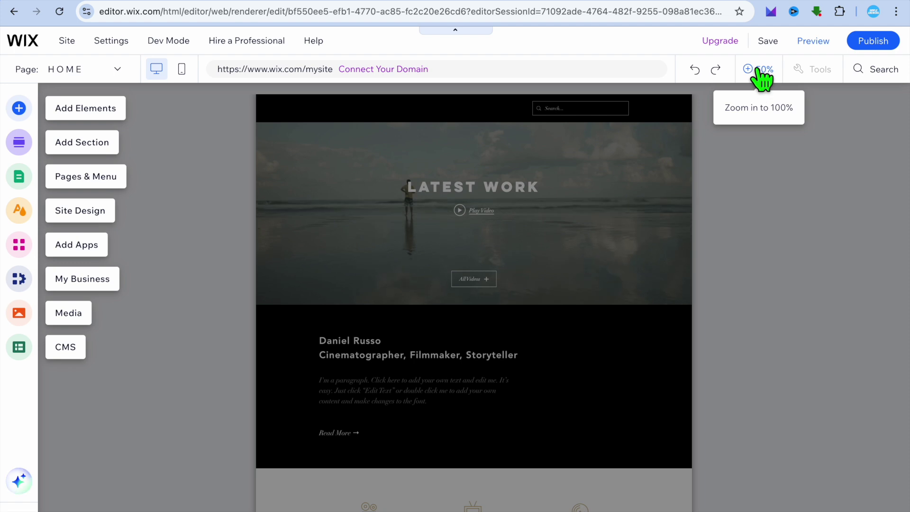
{"action": "left_click", "coordinate": [758, 70]}
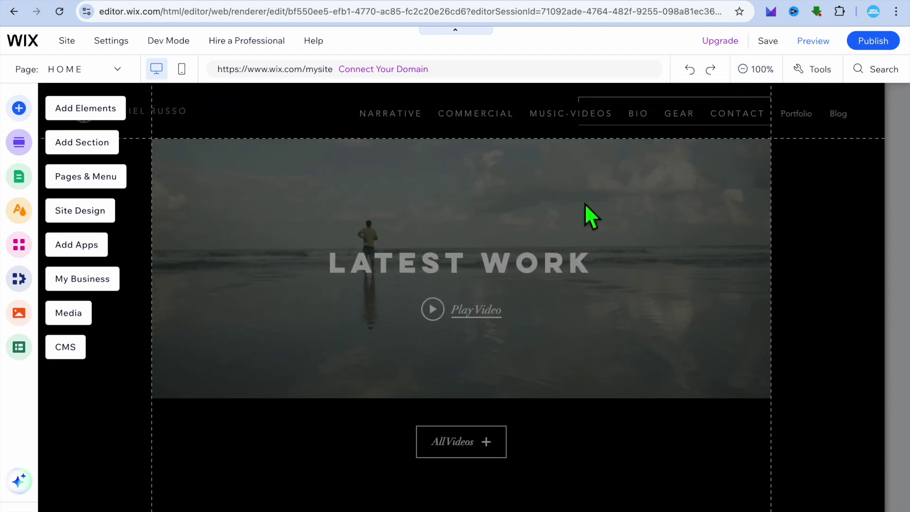
{"action": "left_click", "coordinate": [830, 320]}
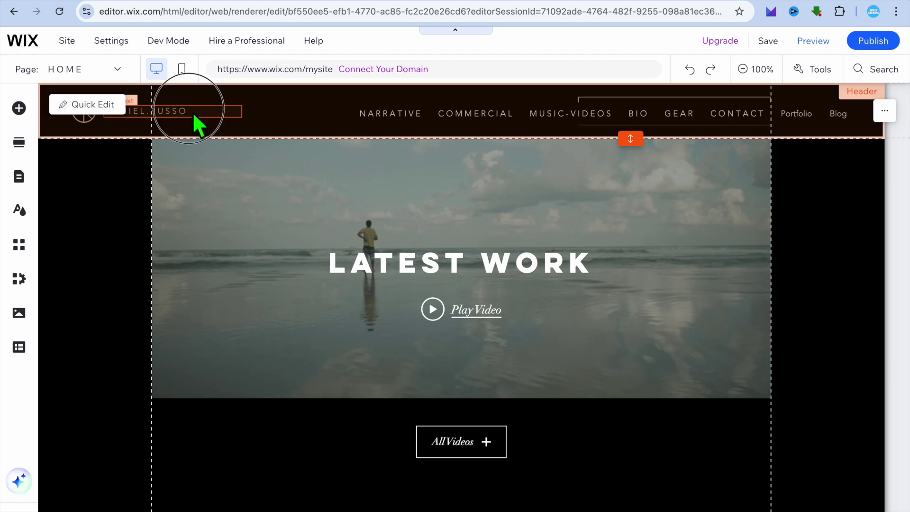
Step: Replace the header logo's placeholder name with the site name 'SIMPLE ANSWERS'
{"action": "left_click", "coordinate": [194, 116]}
{"action": "left_click", "coordinate": [157, 151]}
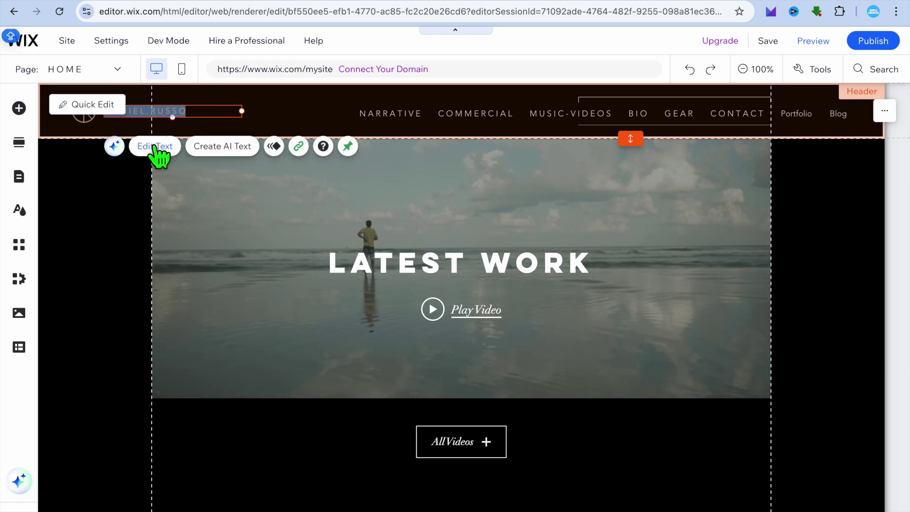
{"action": "key", "text": "BackSpace"}
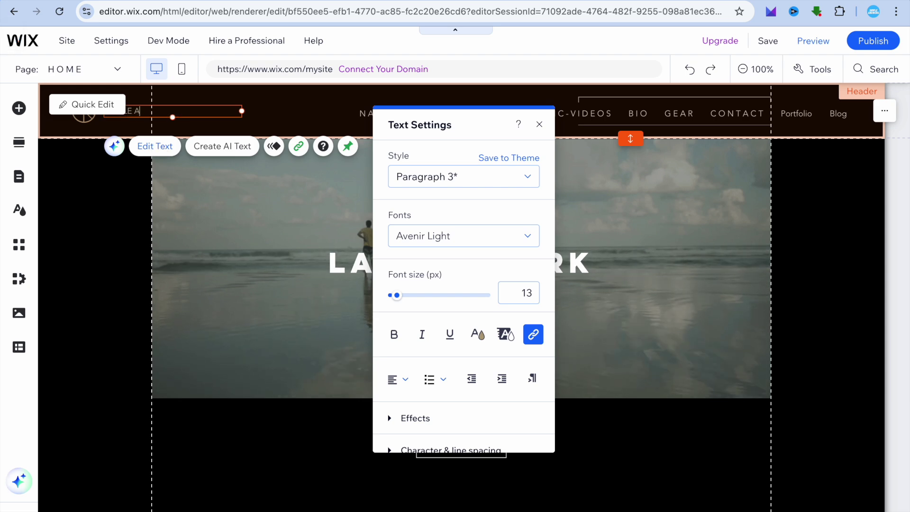
{"action": "type", "text": "SAMPLE ANSWERS"}
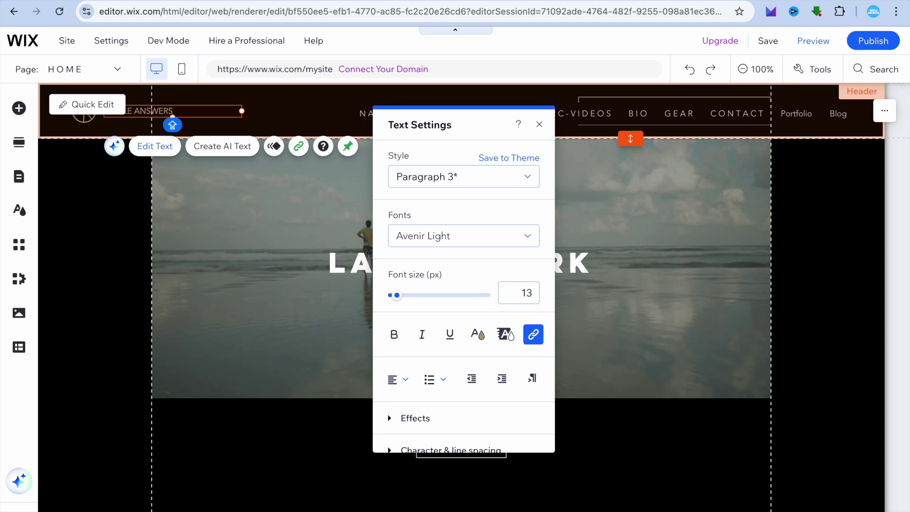
{"action": "left_click", "coordinate": [82, 119]}
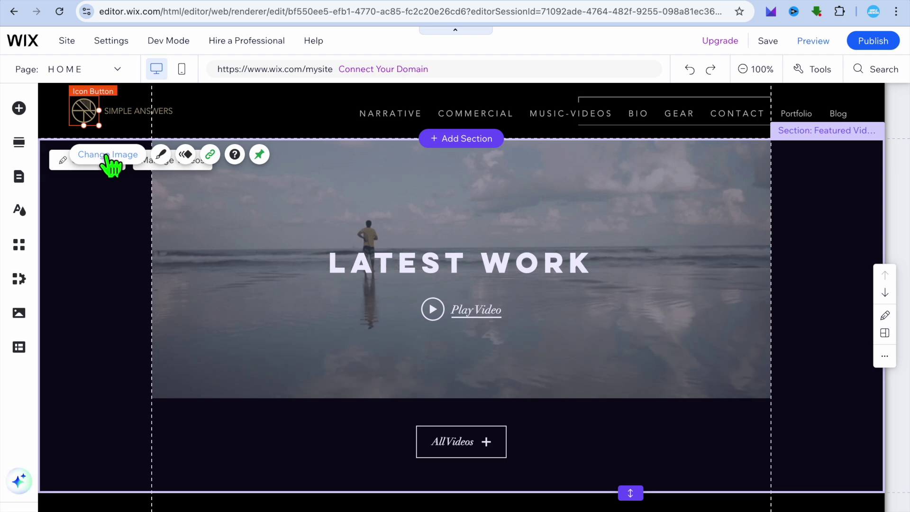
Step: Select the Featured Video section and its Wix Video element, then bring up its Quick Edit settings
{"action": "left_click", "coordinate": [135, 267]}
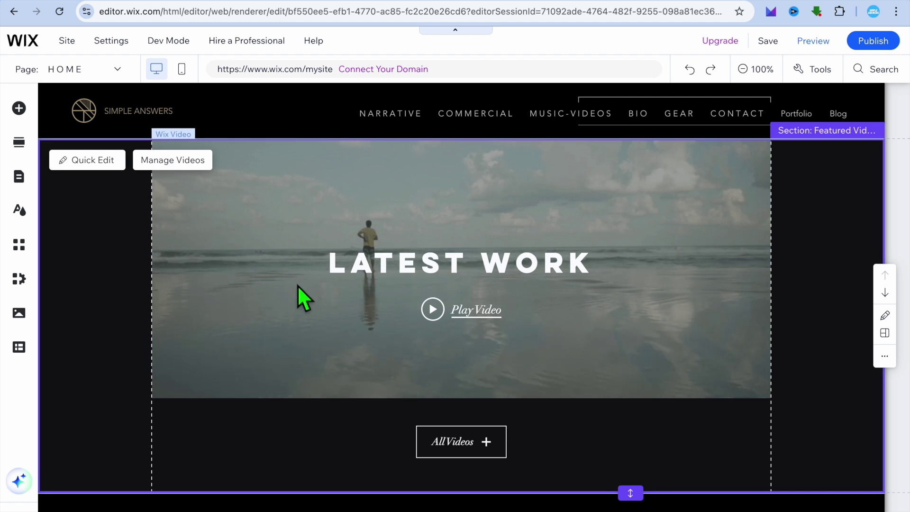
{"action": "left_click", "coordinate": [255, 211]}
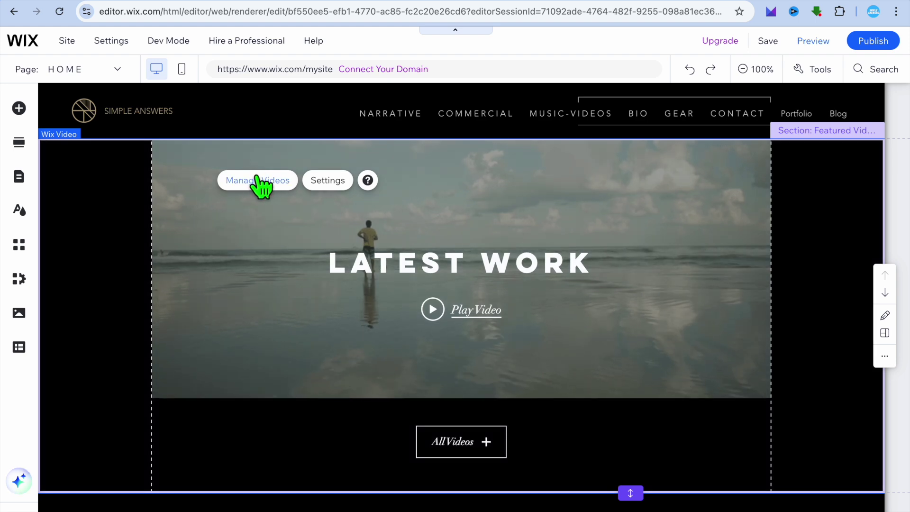
{"action": "left_click", "coordinate": [108, 280]}
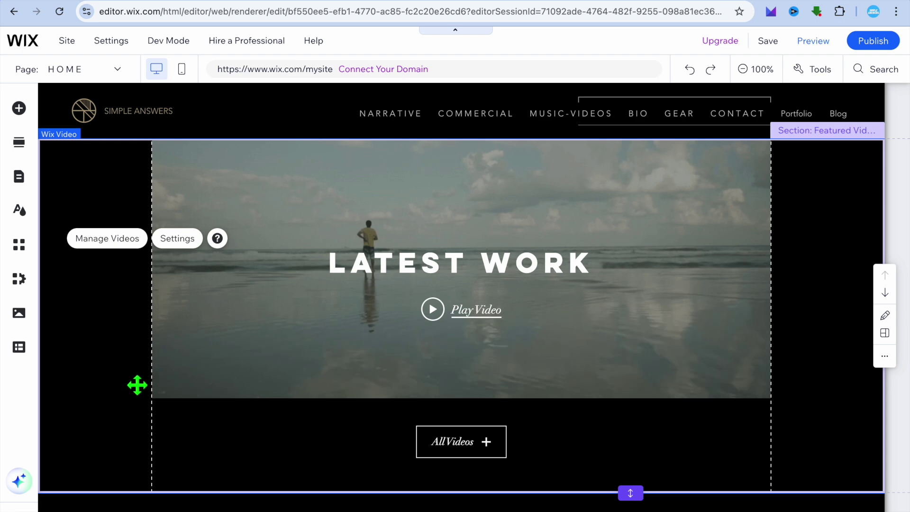
{"action": "left_click", "coordinate": [124, 391]}
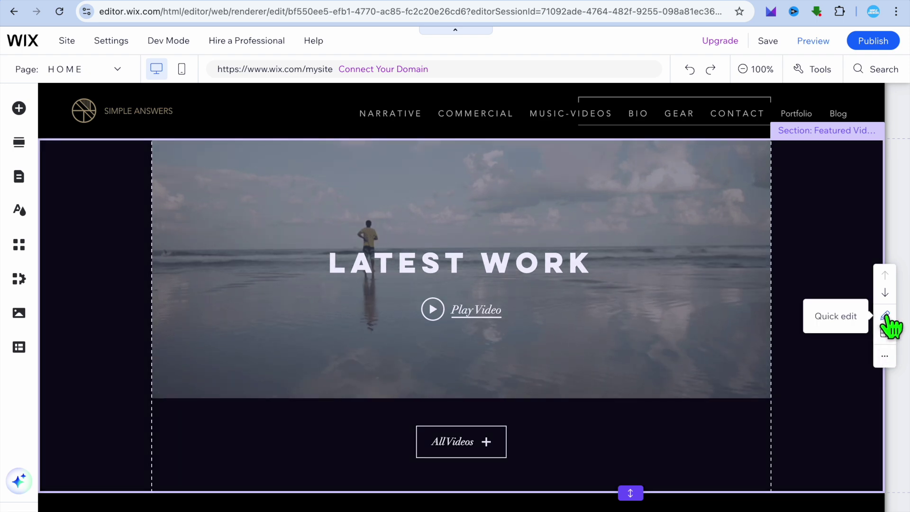
{"action": "left_click", "coordinate": [886, 316]}
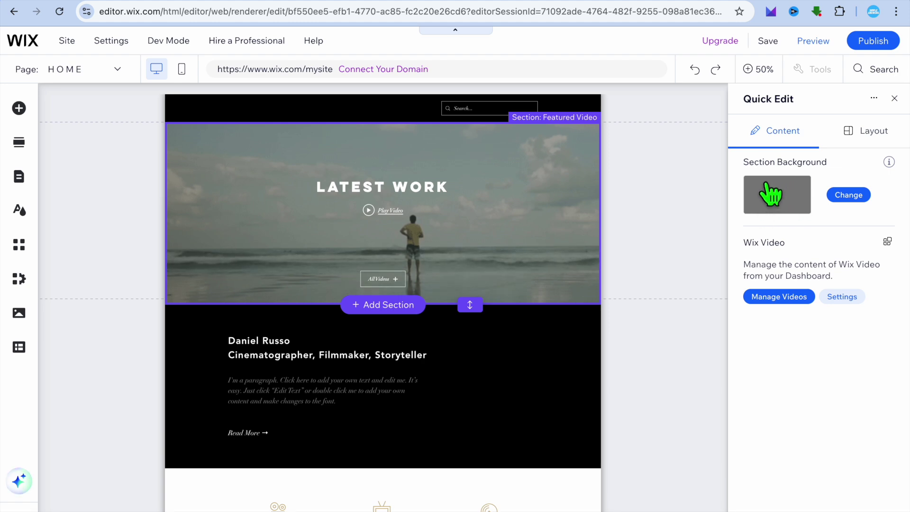
Step: Close the Quick Edit panel and select the All Videos element
{"action": "left_click", "coordinate": [894, 99]}
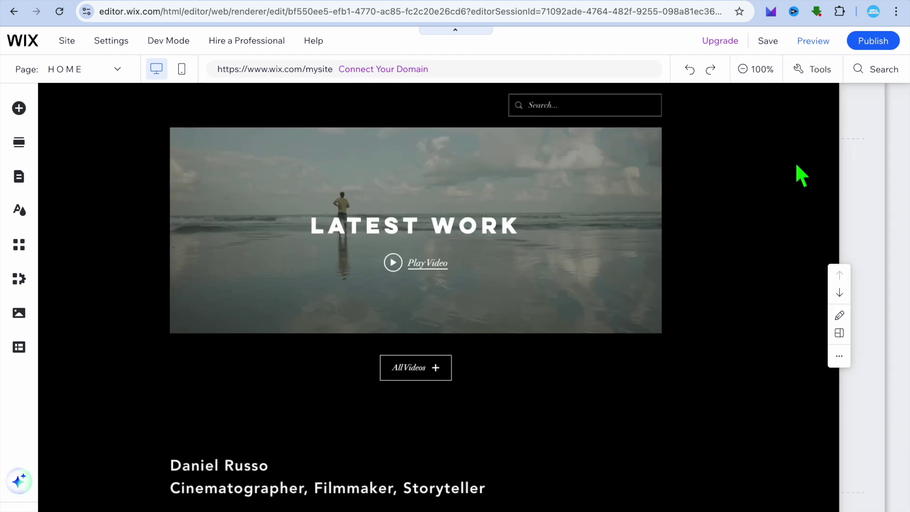
{"action": "scroll", "coordinate": [629, 285], "scroll_direction": "down", "scroll_amount": 5}
{"action": "scroll", "coordinate": [631, 289], "scroll_direction": "down", "scroll_amount": 2}
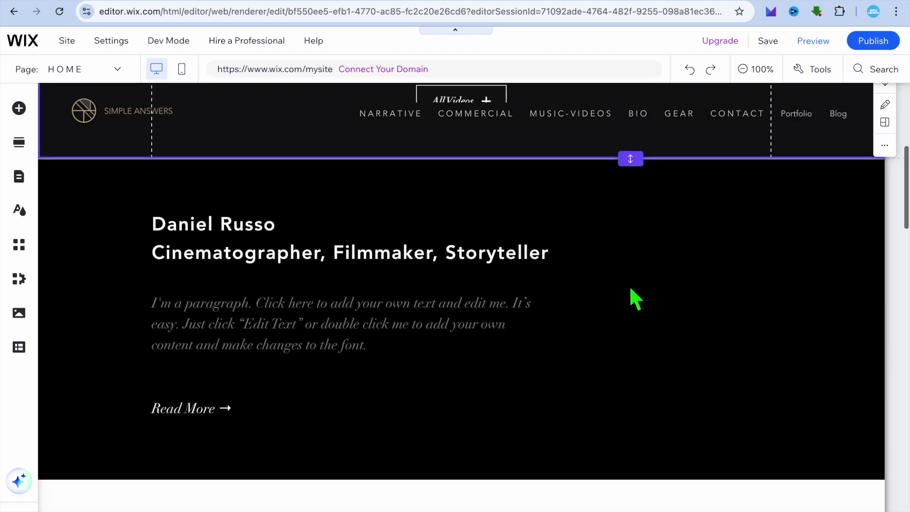
{"action": "scroll", "coordinate": [631, 291], "scroll_direction": "up", "scroll_amount": 2}
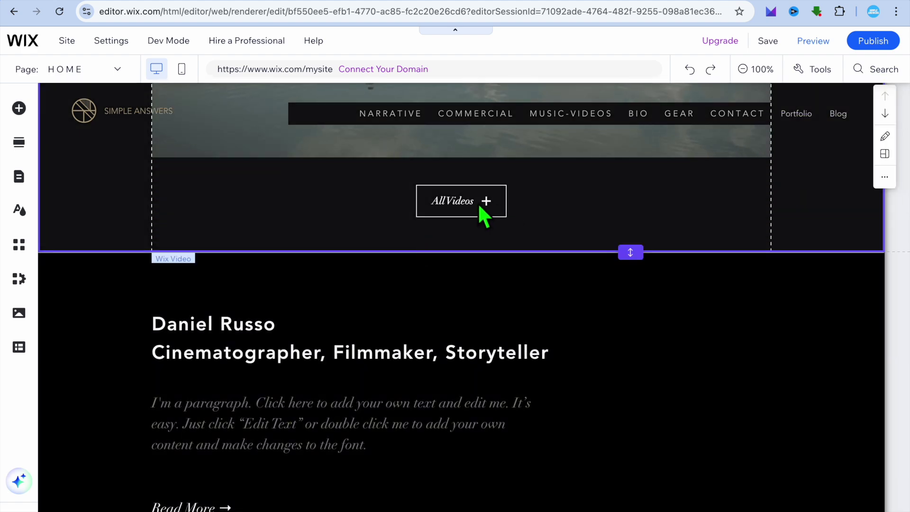
{"action": "left_click", "coordinate": [480, 207]}
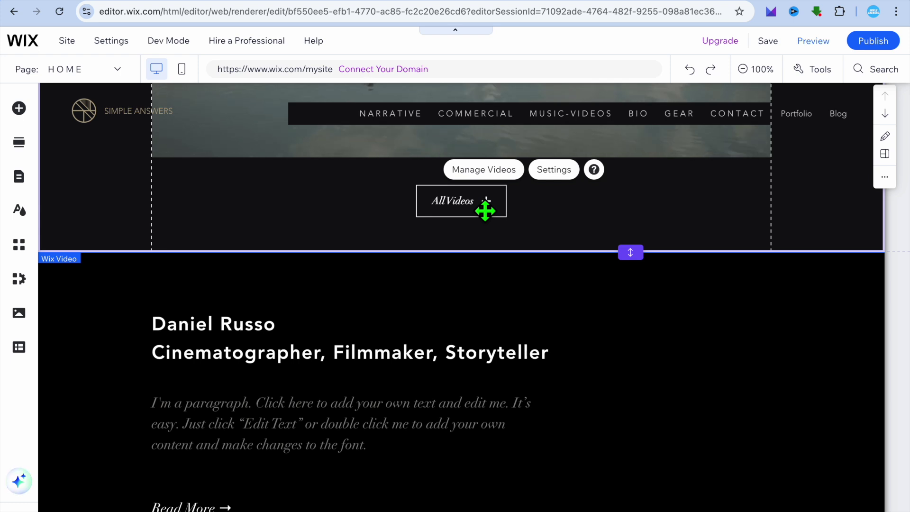
Step: Select the About section's name heading, then the whole About section, and show the Add Elements panel
{"action": "scroll", "coordinate": [461, 376], "scroll_direction": "down", "scroll_amount": 5}
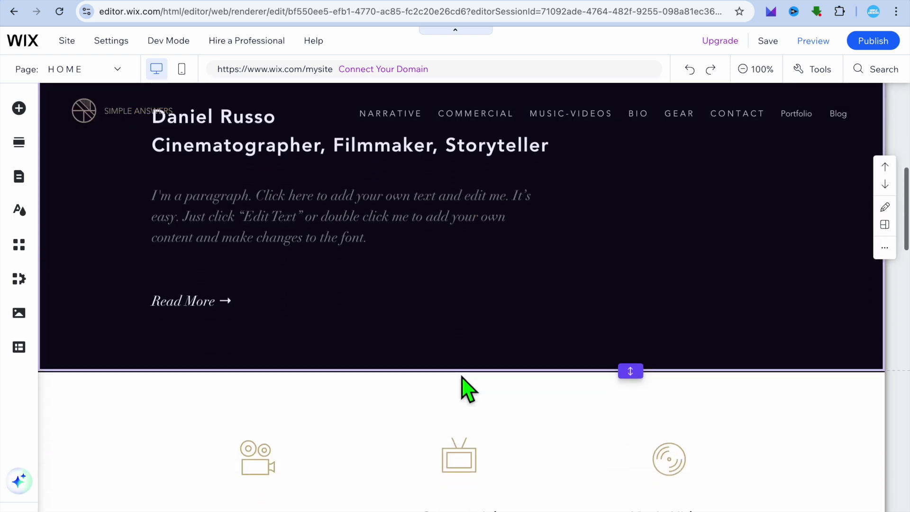
{"action": "scroll", "coordinate": [461, 377], "scroll_direction": "up", "scroll_amount": 2}
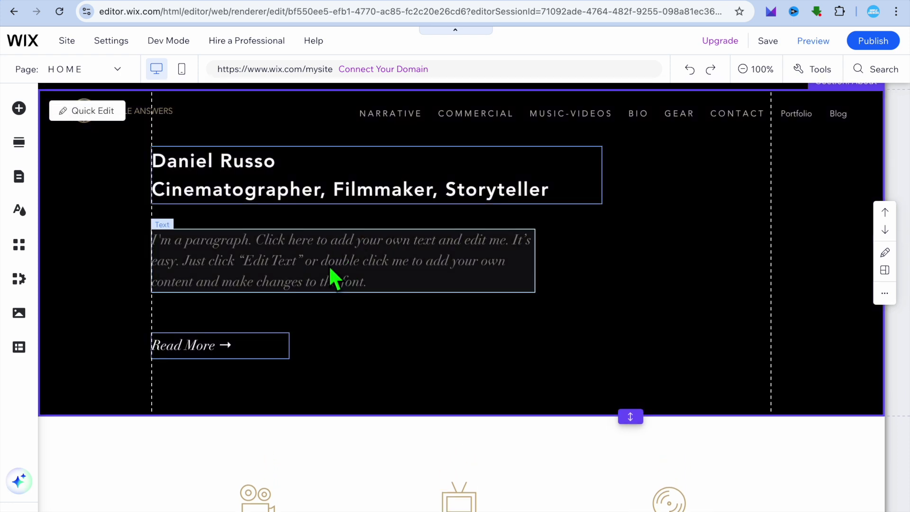
{"action": "left_click", "coordinate": [308, 188]}
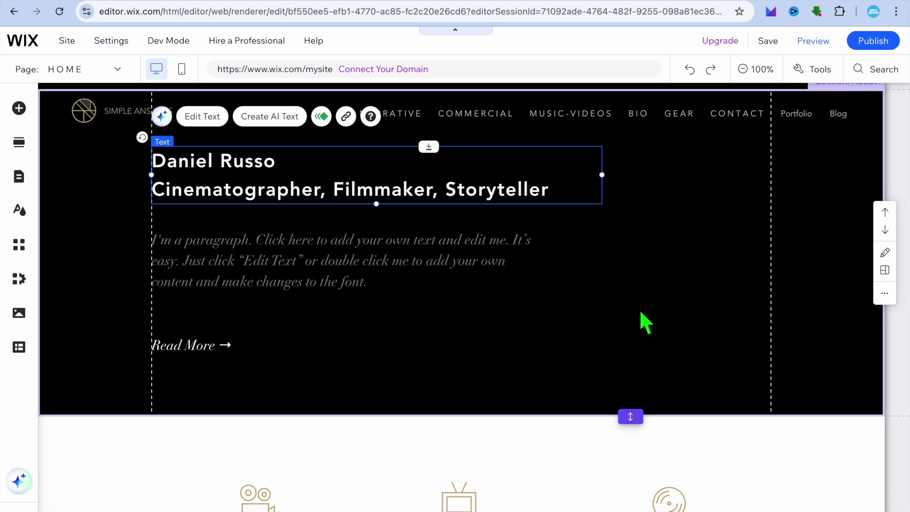
{"action": "left_click", "coordinate": [515, 306]}
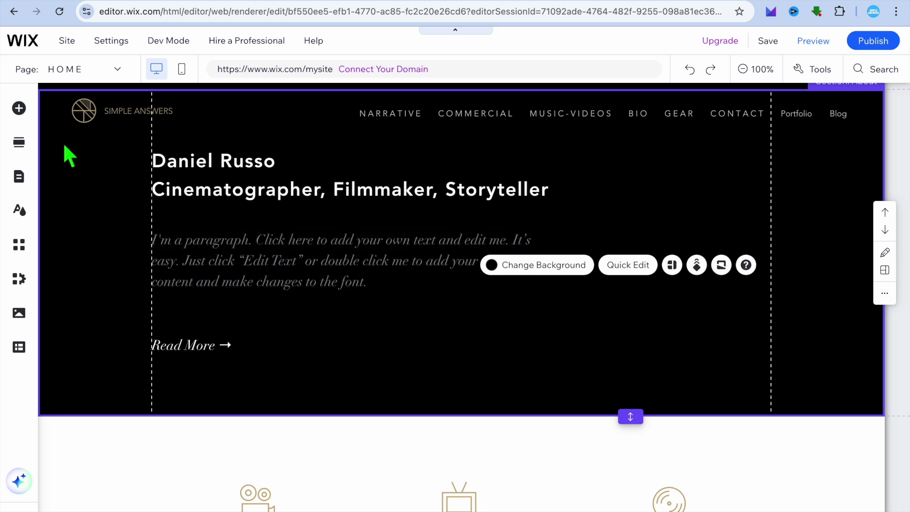
{"action": "left_click", "coordinate": [19, 108]}
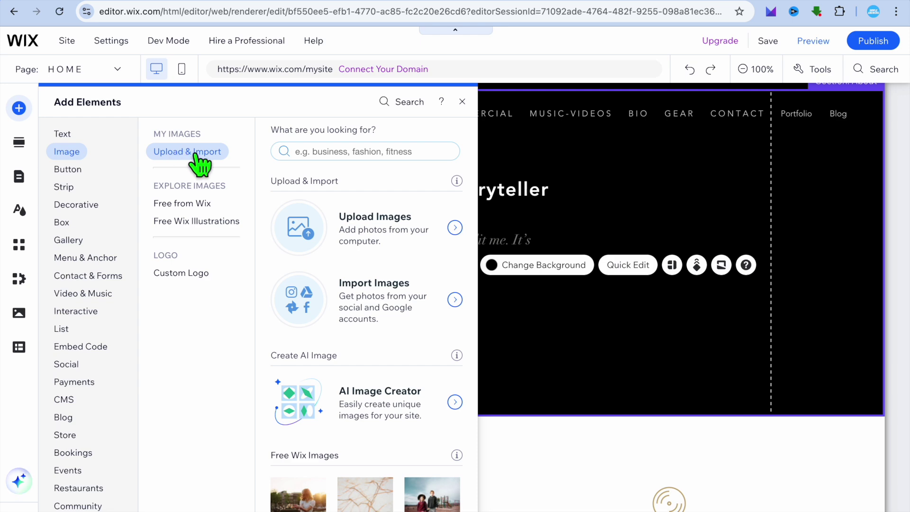
Step: Drag the Cafe Interior photo into the About section, resize it to 465×310, and move it beside the heading
{"action": "scroll", "coordinate": [335, 272], "scroll_direction": "down", "scroll_amount": 7}
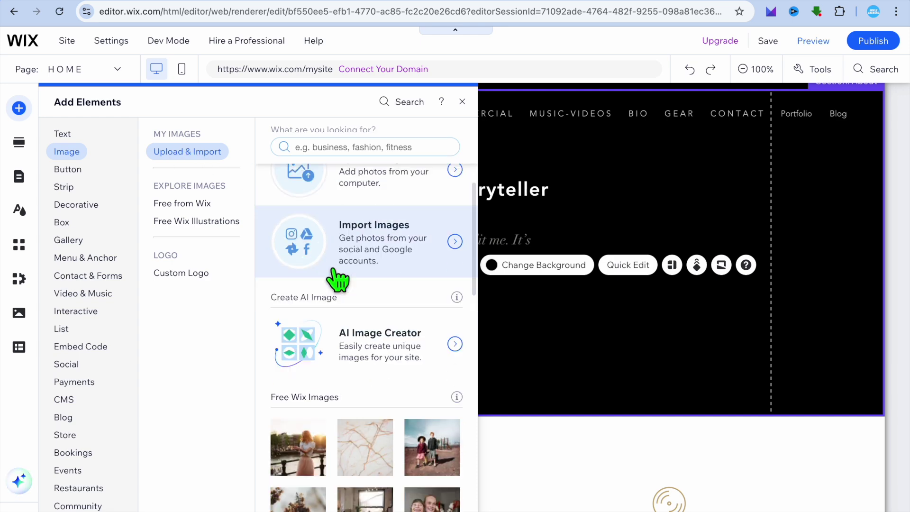
{"action": "scroll", "coordinate": [334, 273], "scroll_direction": "up", "scroll_amount": 2}
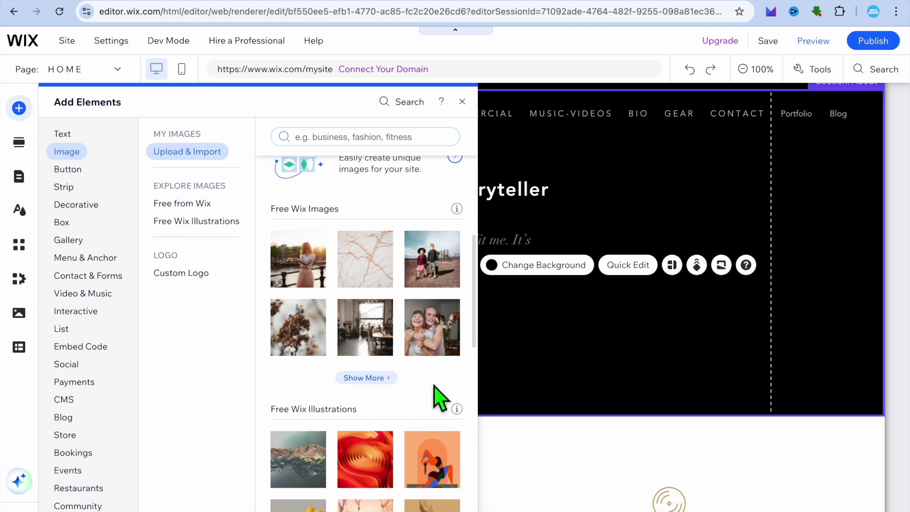
{"action": "scroll", "coordinate": [431, 391], "scroll_direction": "down", "scroll_amount": 2}
{"action": "scroll", "coordinate": [429, 383], "scroll_direction": "up", "scroll_amount": 1}
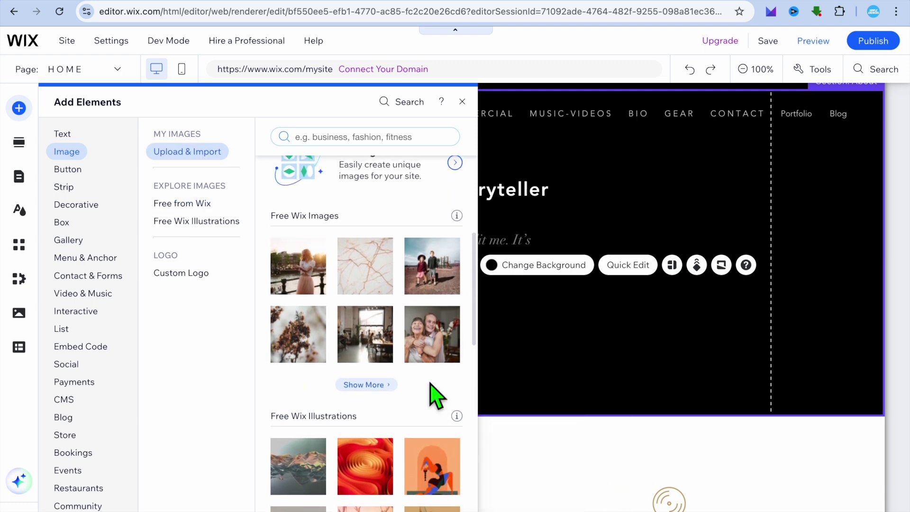
{"action": "mouse_move", "coordinate": [378, 357]}
{"action": "left_click_drag", "start_coordinate": [372, 355], "coordinate": [689, 335]}
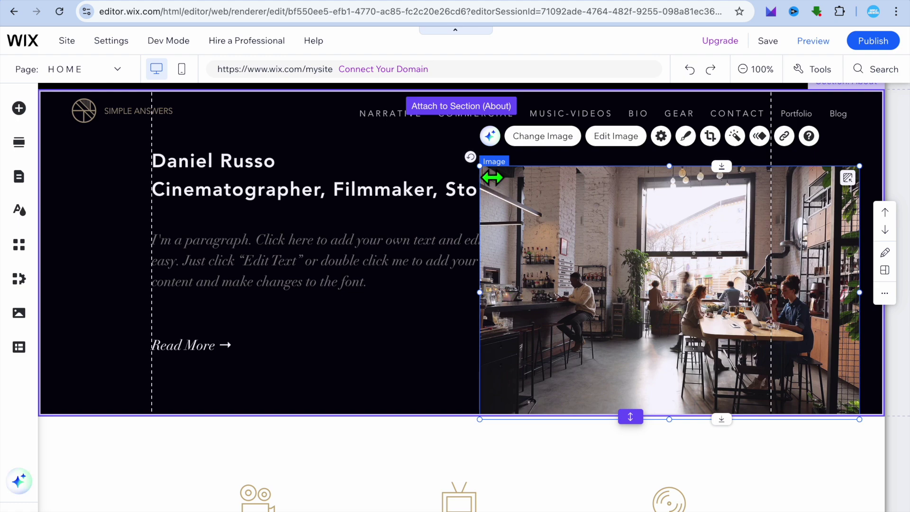
{"action": "left_click_drag", "start_coordinate": [491, 178], "coordinate": [578, 237]}
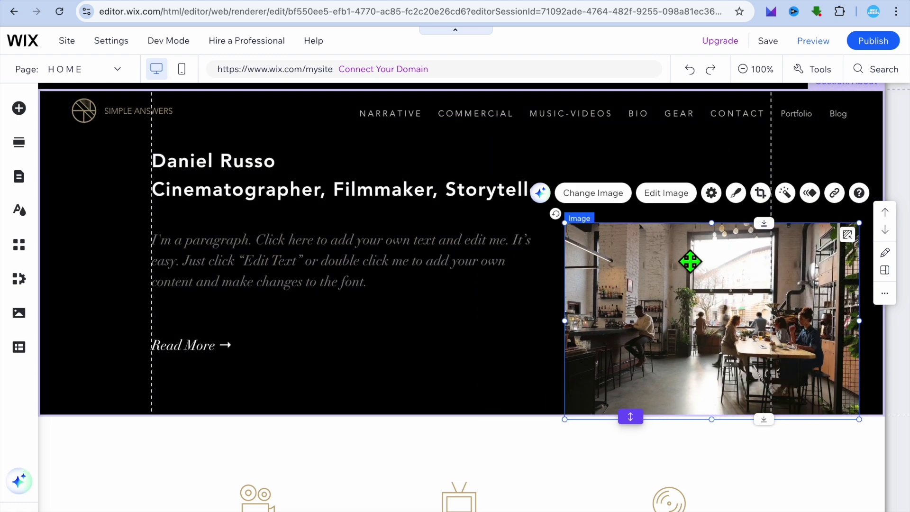
{"action": "left_click_drag", "start_coordinate": [682, 297], "coordinate": [654, 291]}
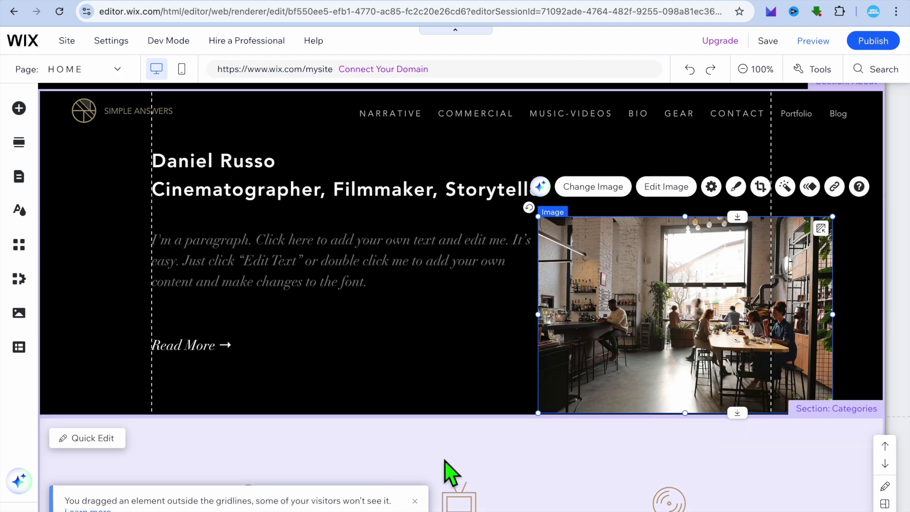
{"action": "scroll", "coordinate": [449, 455], "scroll_direction": "down", "scroll_amount": 8}
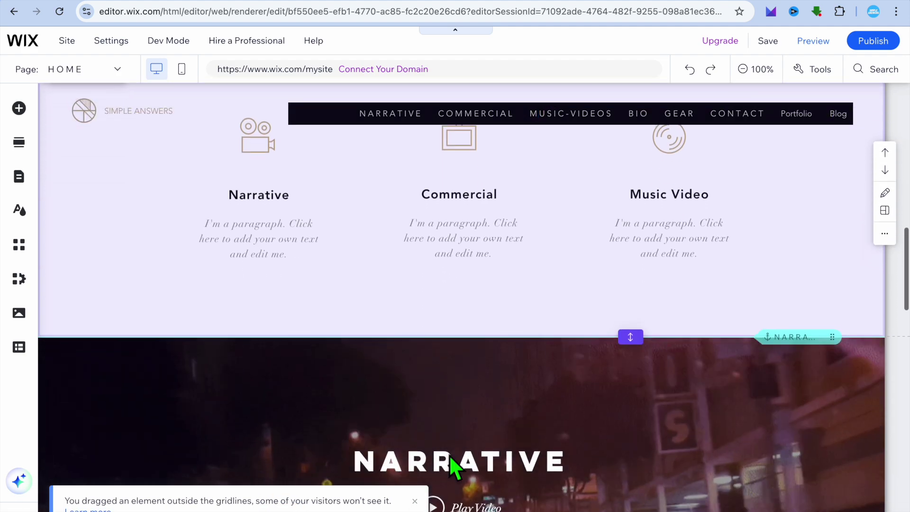
{"action": "scroll", "coordinate": [448, 454], "scroll_direction": "down", "scroll_amount": 20}
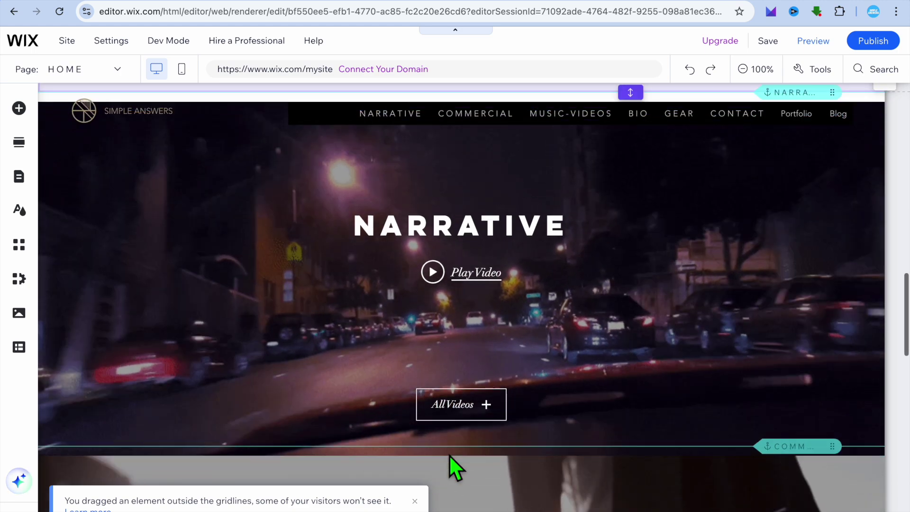
{"action": "scroll", "coordinate": [450, 456], "scroll_direction": "down", "scroll_amount": 5}
{"action": "scroll", "coordinate": [450, 455], "scroll_direction": "up", "scroll_amount": 20}
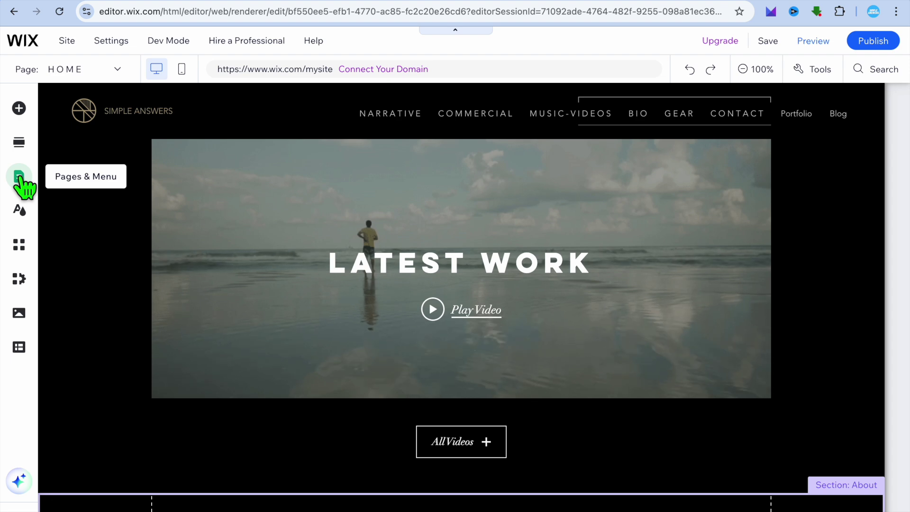
Step: Browse the Services page templates in Add Page without adding one, then close the Site Pages panel
{"action": "left_click", "coordinate": [20, 179]}
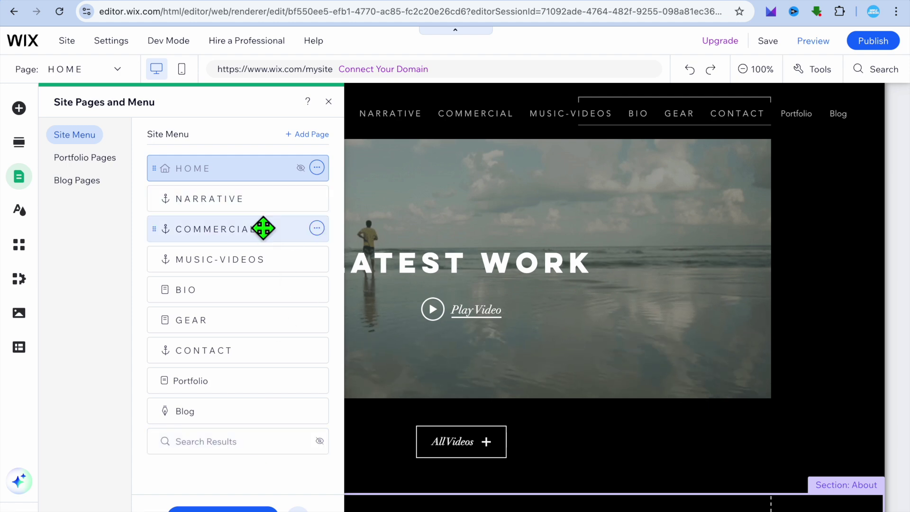
{"action": "left_click", "coordinate": [312, 135]}
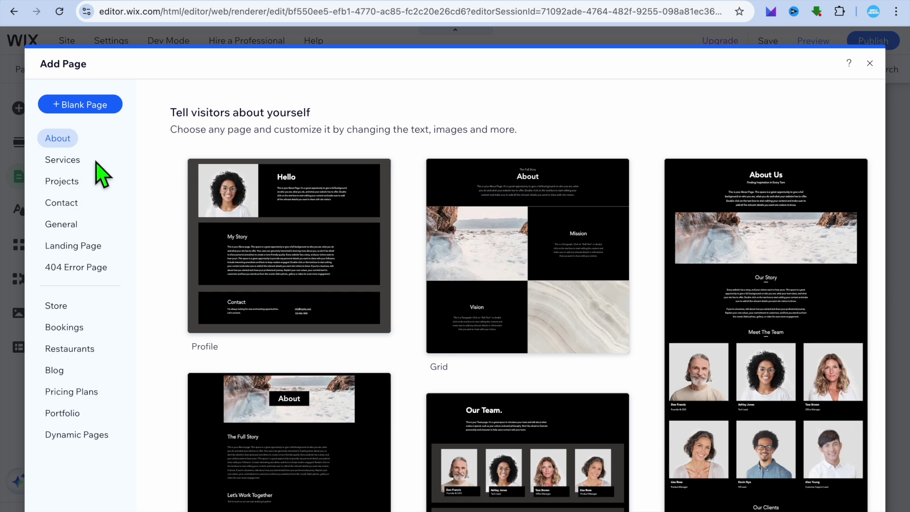
{"action": "left_click", "coordinate": [67, 162]}
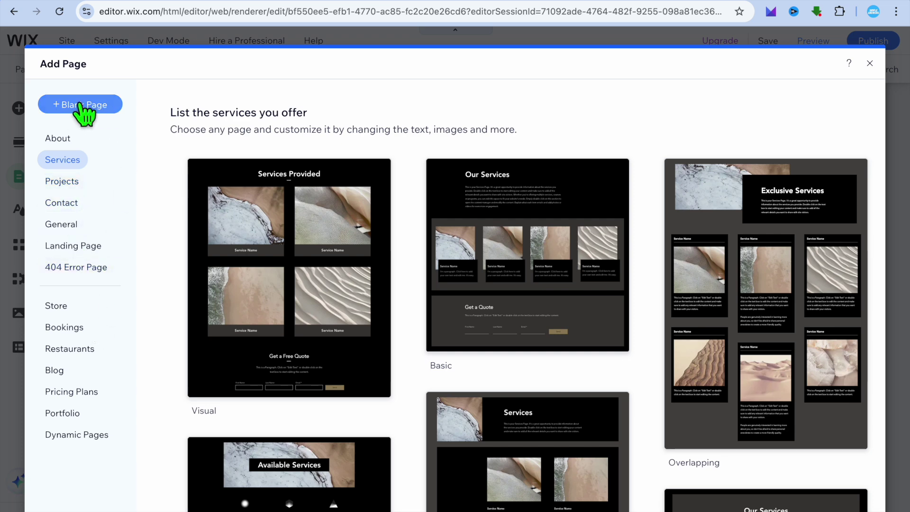
{"action": "left_click", "coordinate": [870, 64]}
{"action": "left_click", "coordinate": [329, 101]}
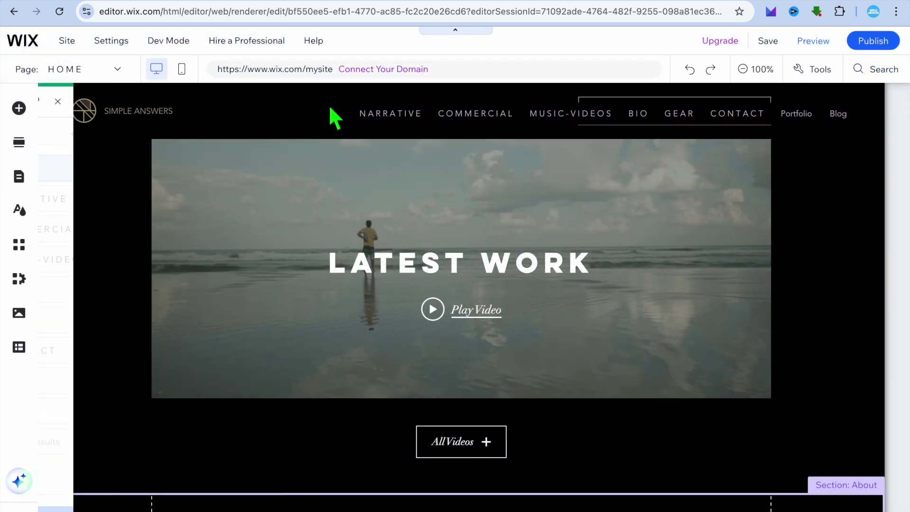
{"action": "scroll", "coordinate": [324, 316], "scroll_direction": "down", "scroll_amount": 1}
{"action": "scroll", "coordinate": [324, 318], "scroll_direction": "down", "scroll_amount": 12}
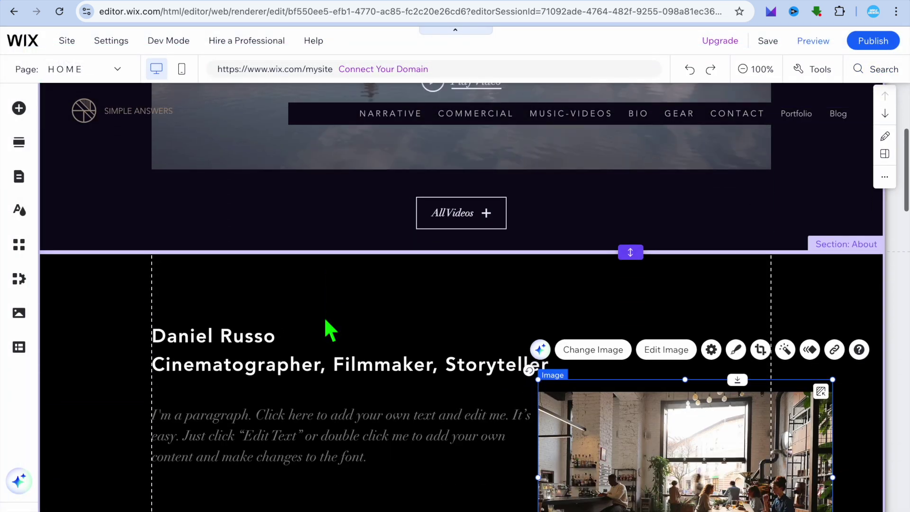
{"action": "scroll", "coordinate": [324, 318], "scroll_direction": "down", "scroll_amount": 2}
{"action": "scroll", "coordinate": [324, 319], "scroll_direction": "up", "scroll_amount": 9}
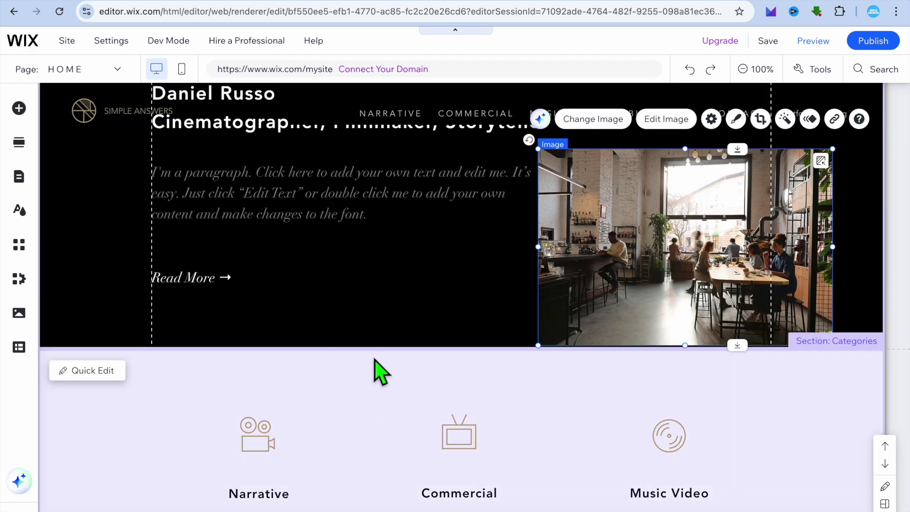
{"action": "scroll", "coordinate": [396, 345], "scroll_direction": "down", "scroll_amount": 10}
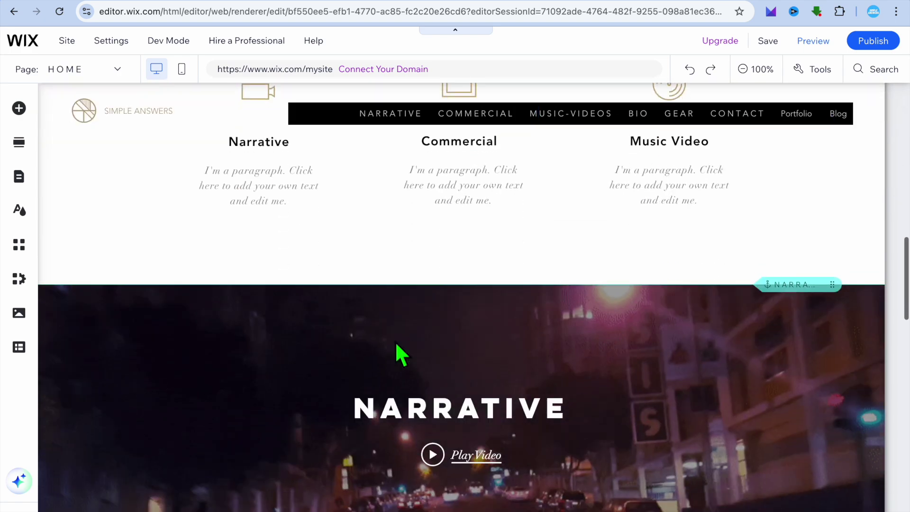
{"action": "scroll", "coordinate": [396, 345], "scroll_direction": "down", "scroll_amount": 10}
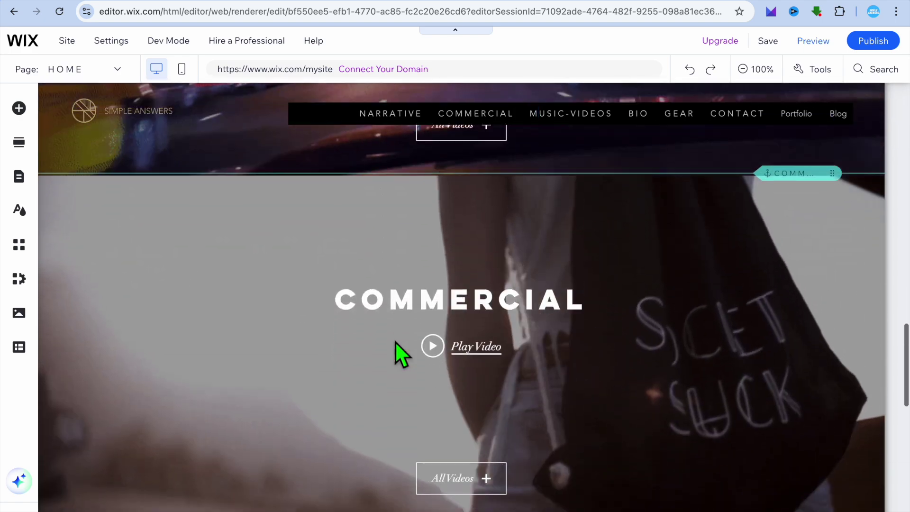
{"action": "scroll", "coordinate": [395, 341], "scroll_direction": "up", "scroll_amount": 20}
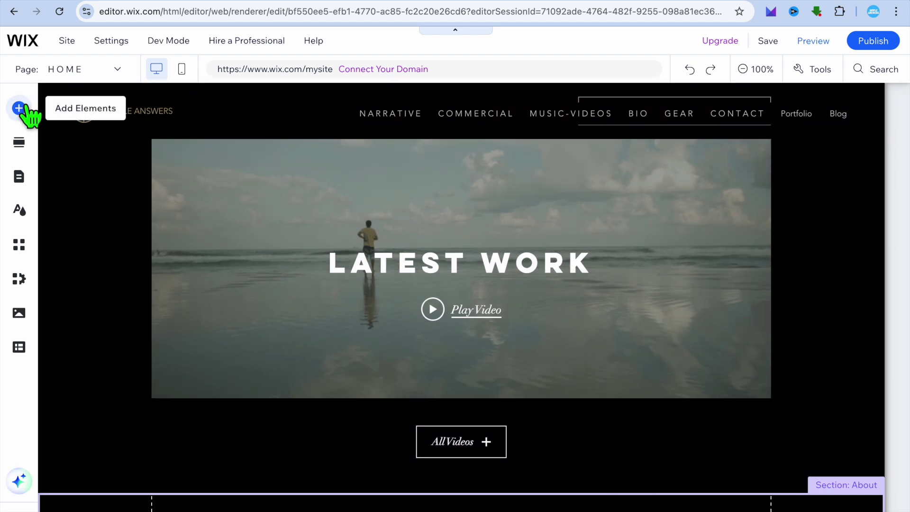
{"action": "left_click", "coordinate": [21, 108]}
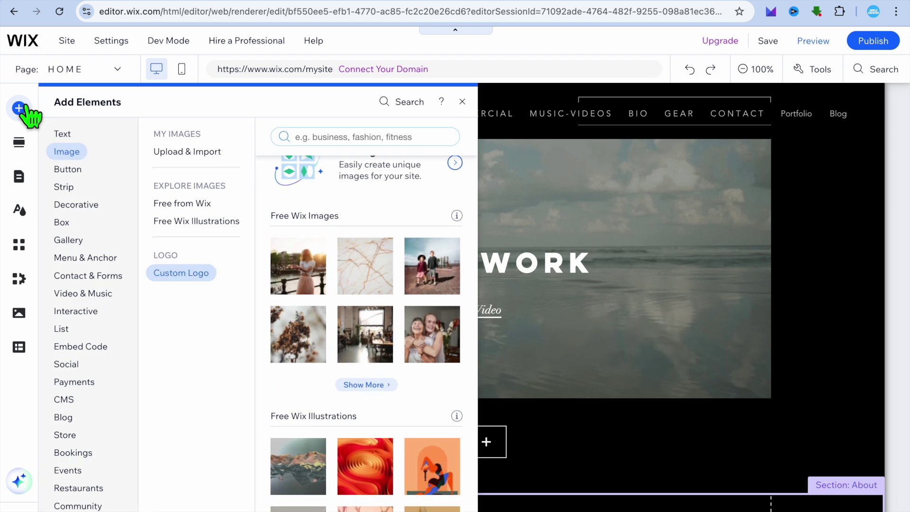
Step: Place a PayPal Buy Now pay button below the Latest Work video and select its payment settings
{"action": "left_click", "coordinate": [63, 170]}
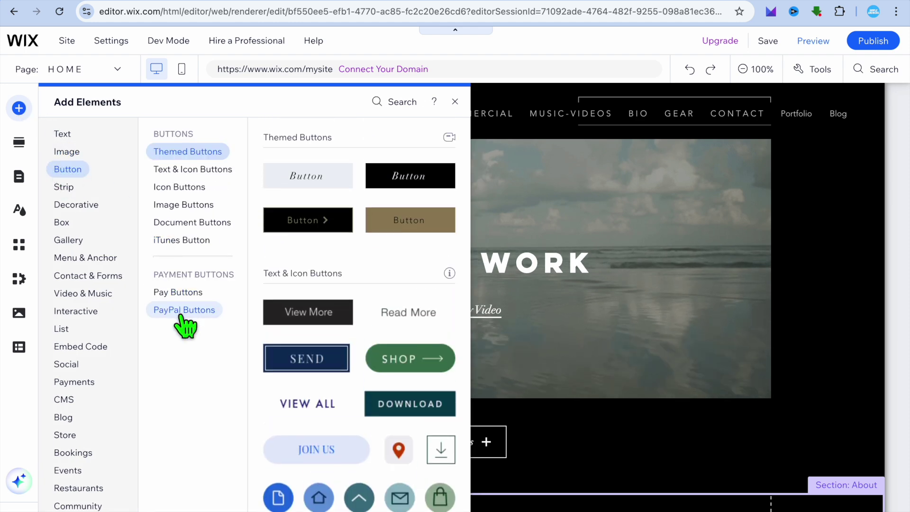
{"action": "left_click", "coordinate": [172, 292]}
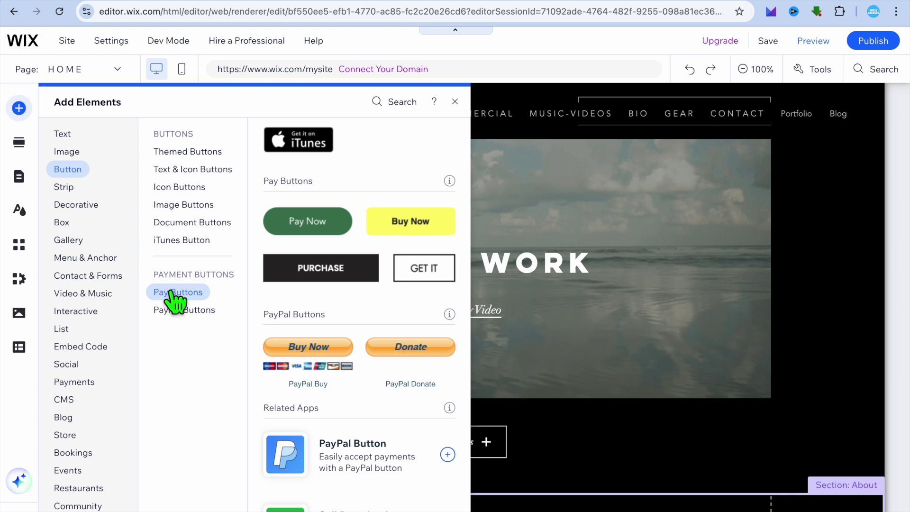
{"action": "left_click_drag", "start_coordinate": [413, 347], "coordinate": [592, 443]}
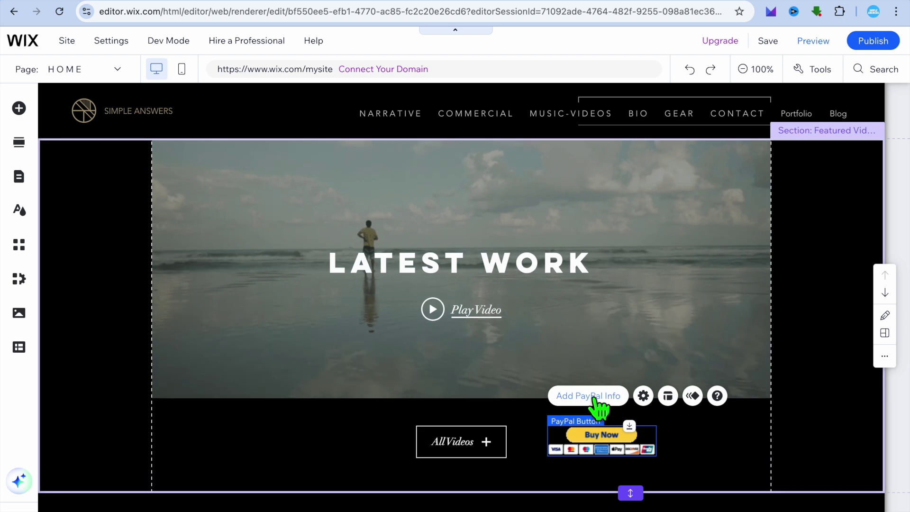
{"action": "left_click", "coordinate": [594, 397]}
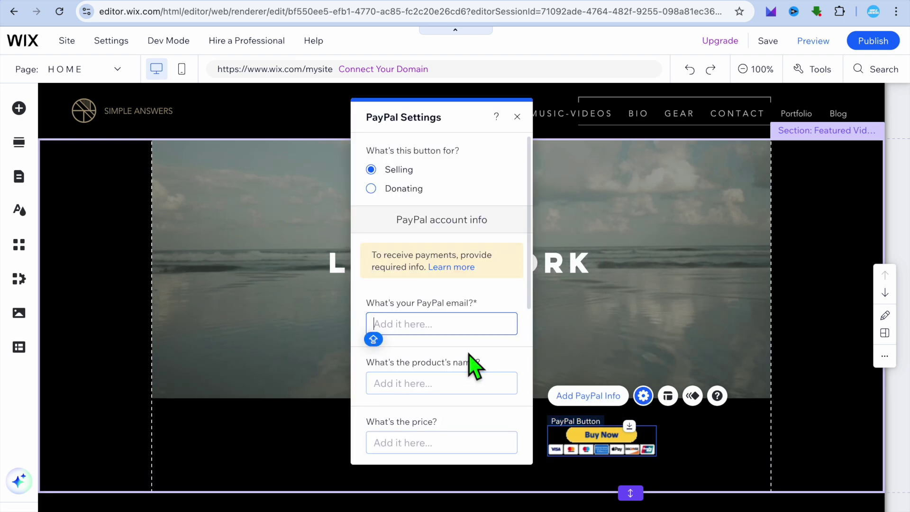
{"action": "scroll", "coordinate": [436, 339], "scroll_direction": "down", "scroll_amount": 3}
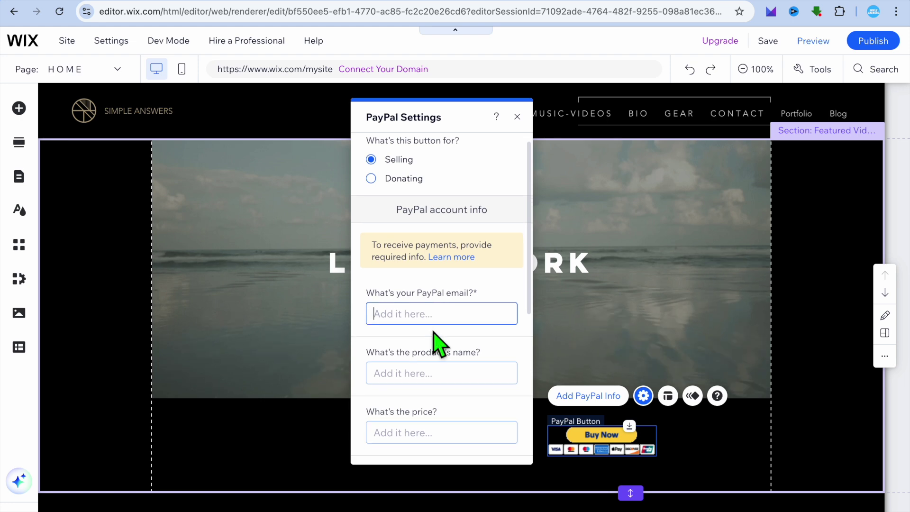
{"action": "scroll", "coordinate": [440, 344], "scroll_direction": "down", "scroll_amount": 3}
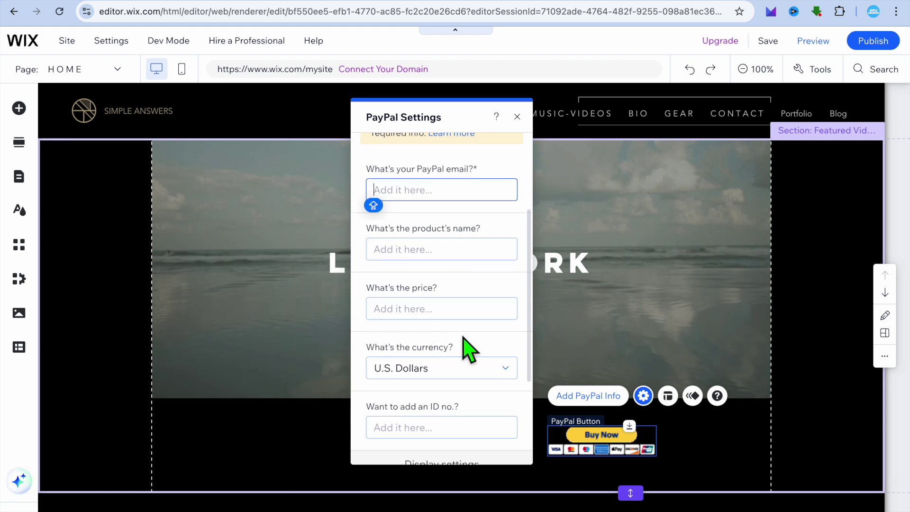
{"action": "scroll", "coordinate": [435, 311], "scroll_direction": "down", "scroll_amount": 5}
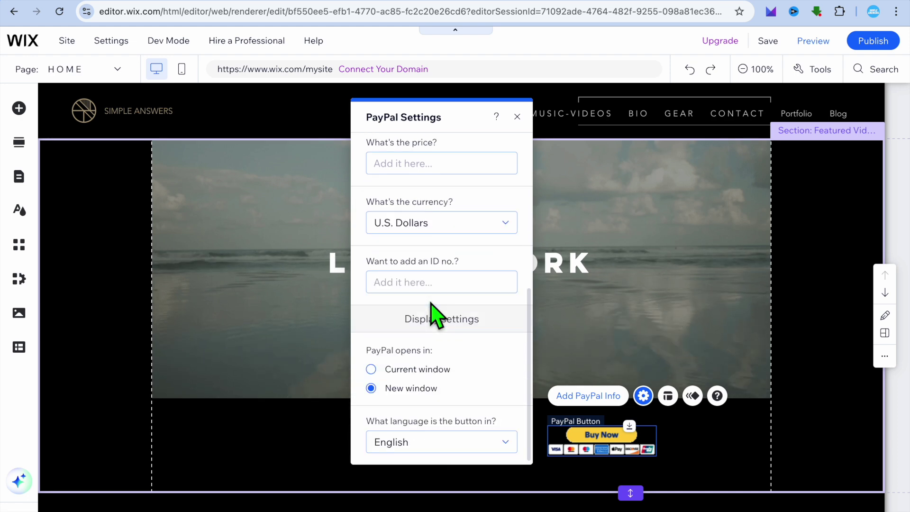
{"action": "left_click", "coordinate": [517, 117]}
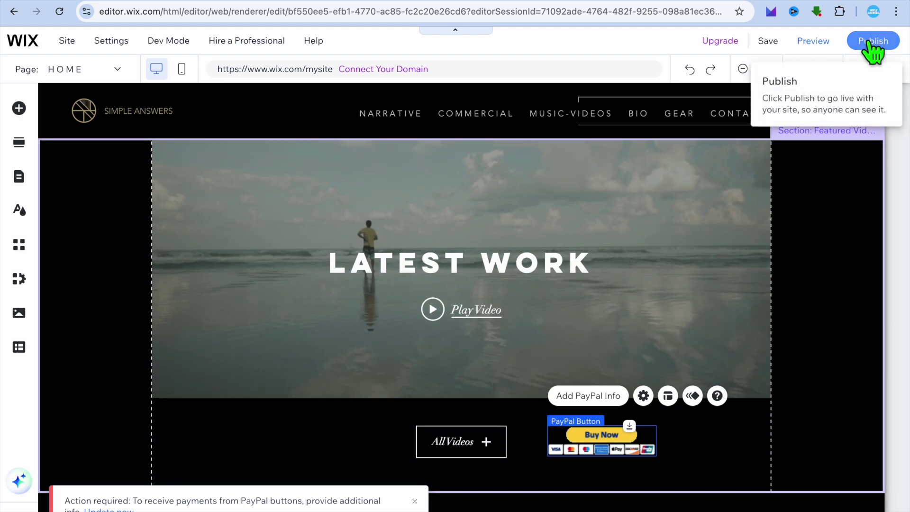
Step: Publish the SIMPLE ANSWERS site and view the live site
{"action": "left_click", "coordinate": [880, 42]}
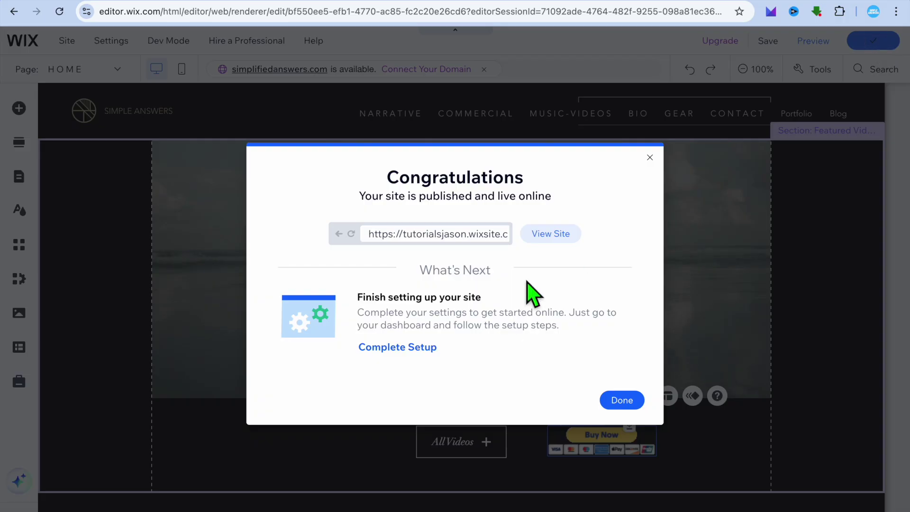
{"action": "left_click", "coordinate": [562, 234]}
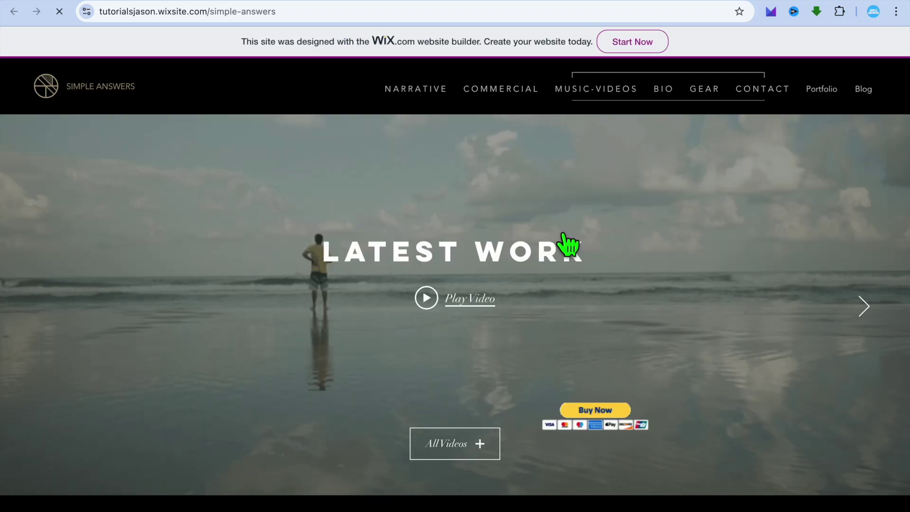
Step: On the live site, expand the All Videos gallery below Latest Work and scroll through the thumbnails
{"action": "scroll", "coordinate": [566, 244], "scroll_direction": "down", "scroll_amount": 12}
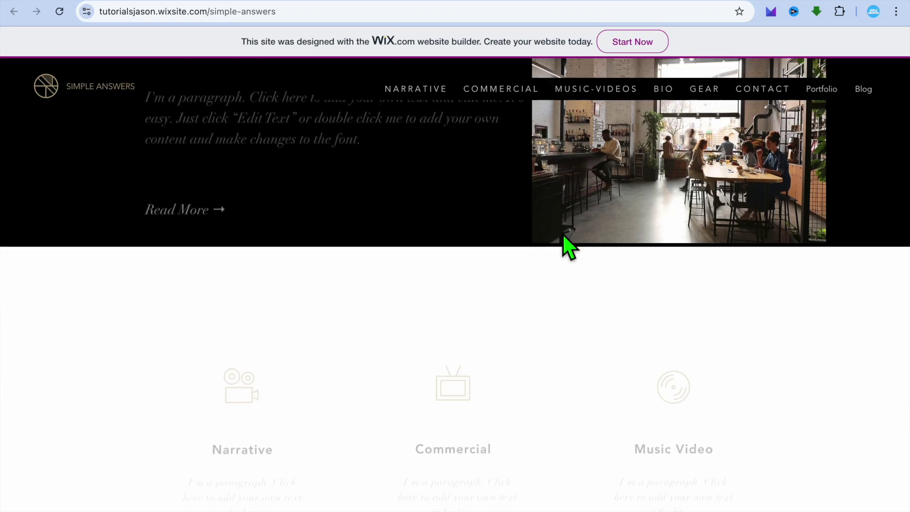
{"action": "scroll", "coordinate": [567, 244], "scroll_direction": "up", "scroll_amount": 10}
{"action": "scroll", "coordinate": [567, 244], "scroll_direction": "down", "scroll_amount": 5}
{"action": "scroll", "coordinate": [559, 249], "scroll_direction": "up", "scroll_amount": 5}
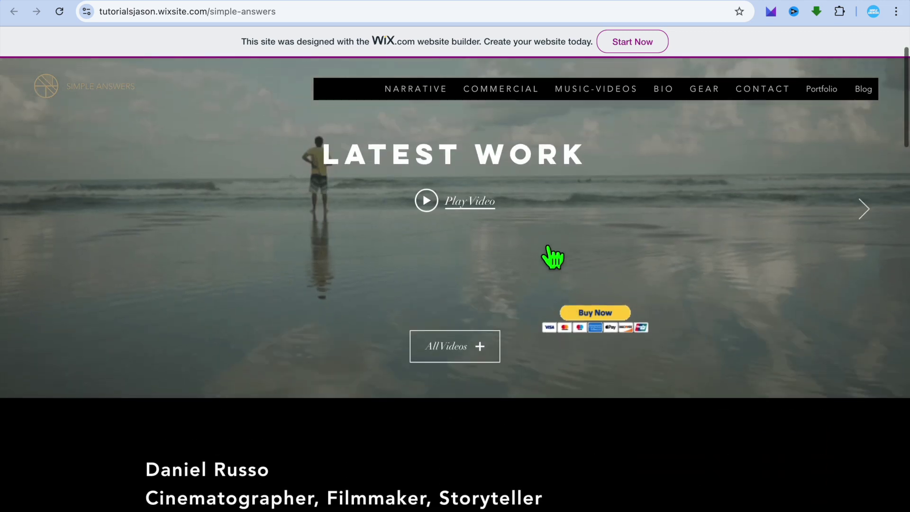
{"action": "left_click", "coordinate": [457, 357]}
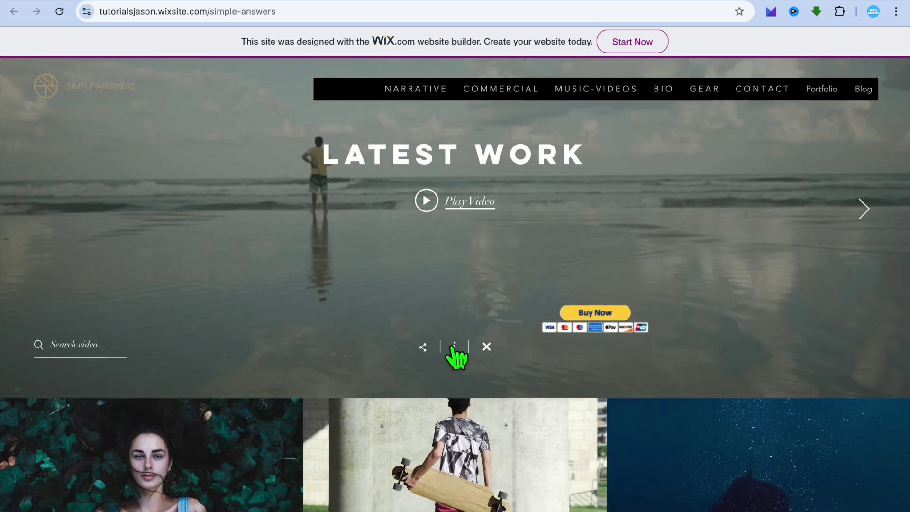
{"action": "scroll", "coordinate": [456, 357], "scroll_direction": "down", "scroll_amount": 2}
{"action": "scroll", "coordinate": [457, 356], "scroll_direction": "down", "scroll_amount": 4}
{"action": "scroll", "coordinate": [457, 359], "scroll_direction": "up", "scroll_amount": 1}
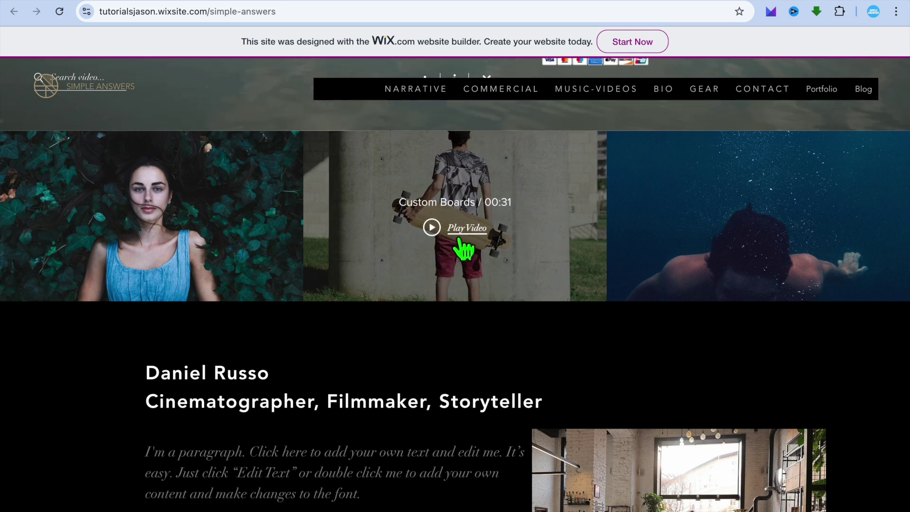
{"action": "scroll", "coordinate": [483, 244], "scroll_direction": "up", "scroll_amount": 7}
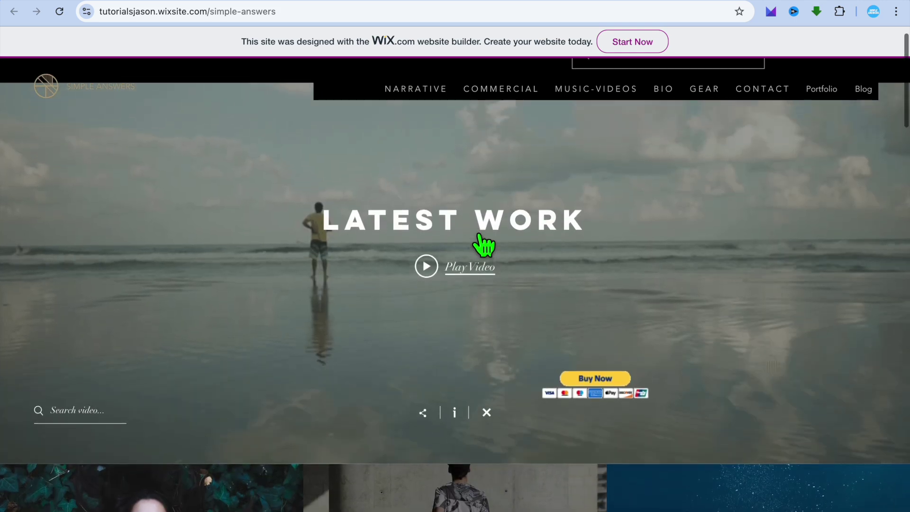